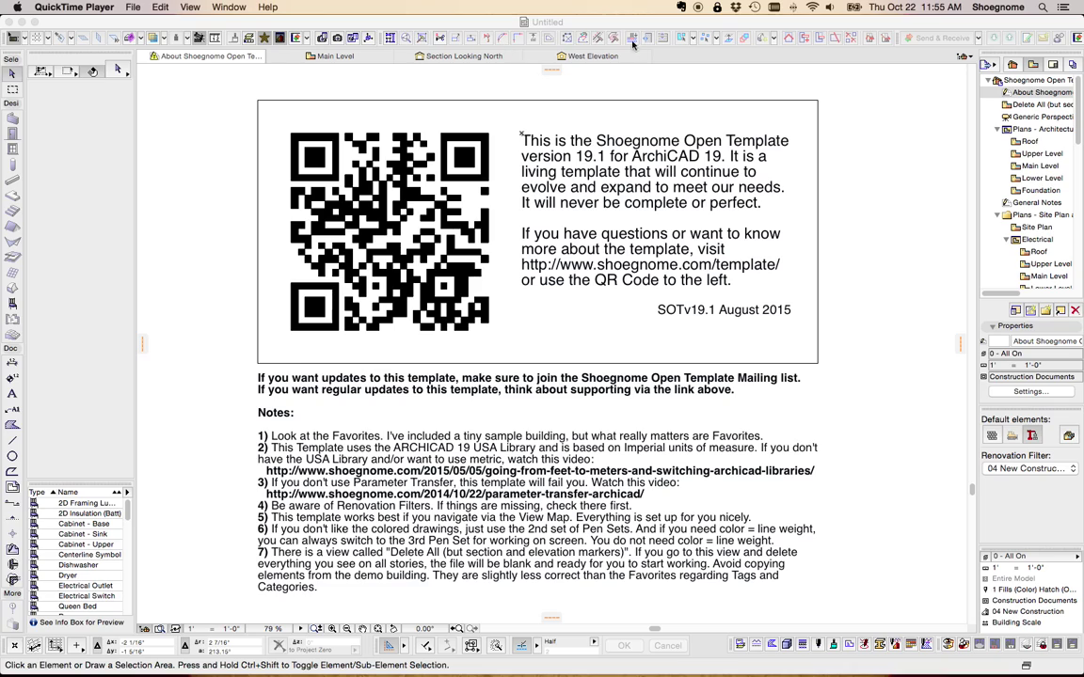
Bring the ArchiCAD About page to the front and open the Window menu
{"action": "left_click", "coordinate": [511, 26]}
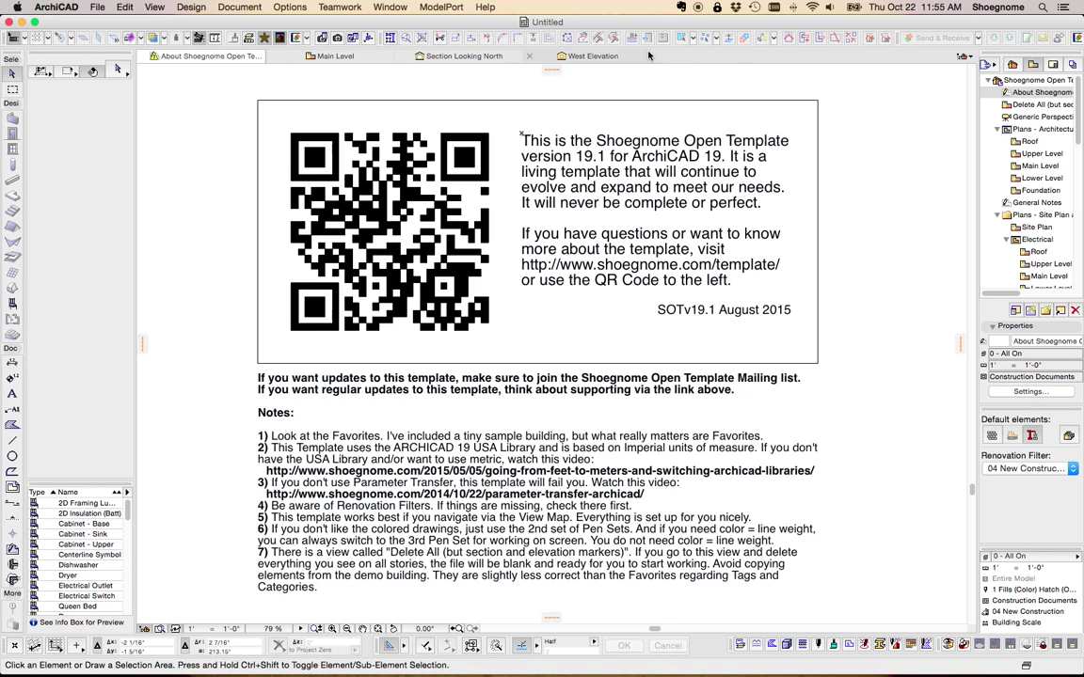
{"action": "left_click", "coordinate": [338, 8]}
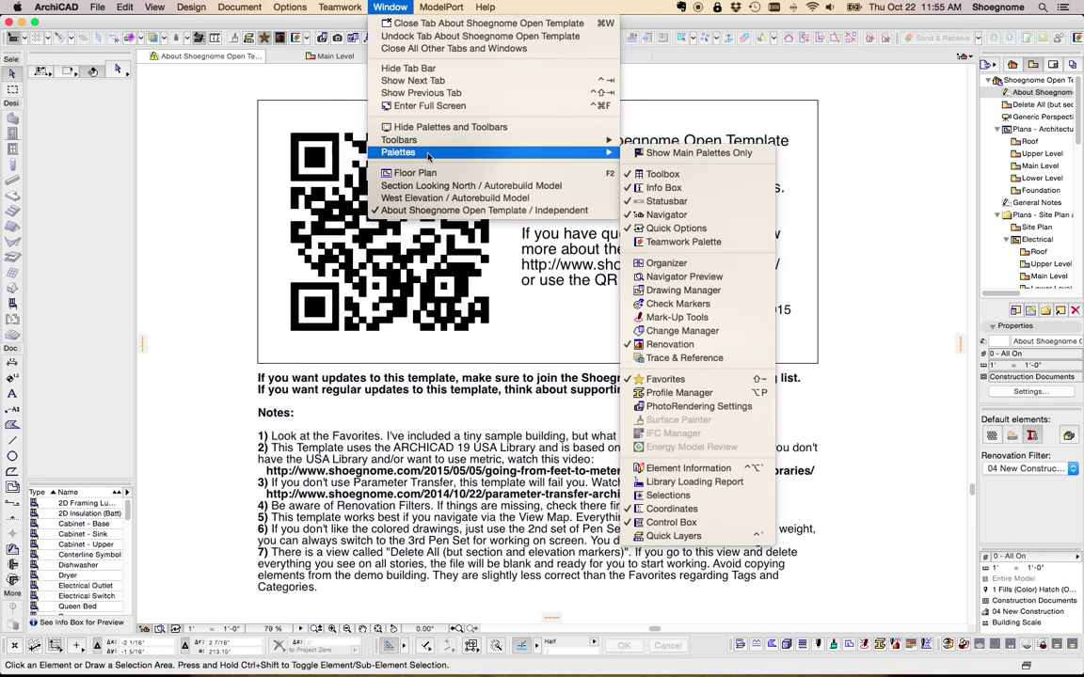
Turn on the Attributes and Standard toolbars from Window > Toolbars
{"action": "mouse_move", "coordinate": [526, 140]}
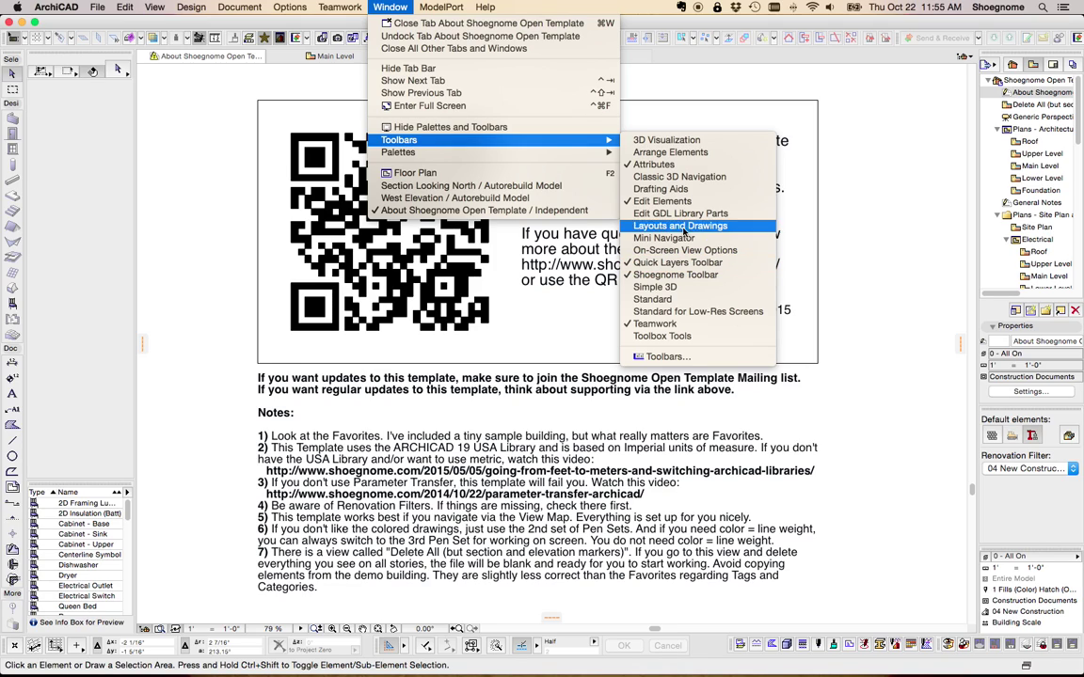
{"action": "left_click", "coordinate": [670, 165]}
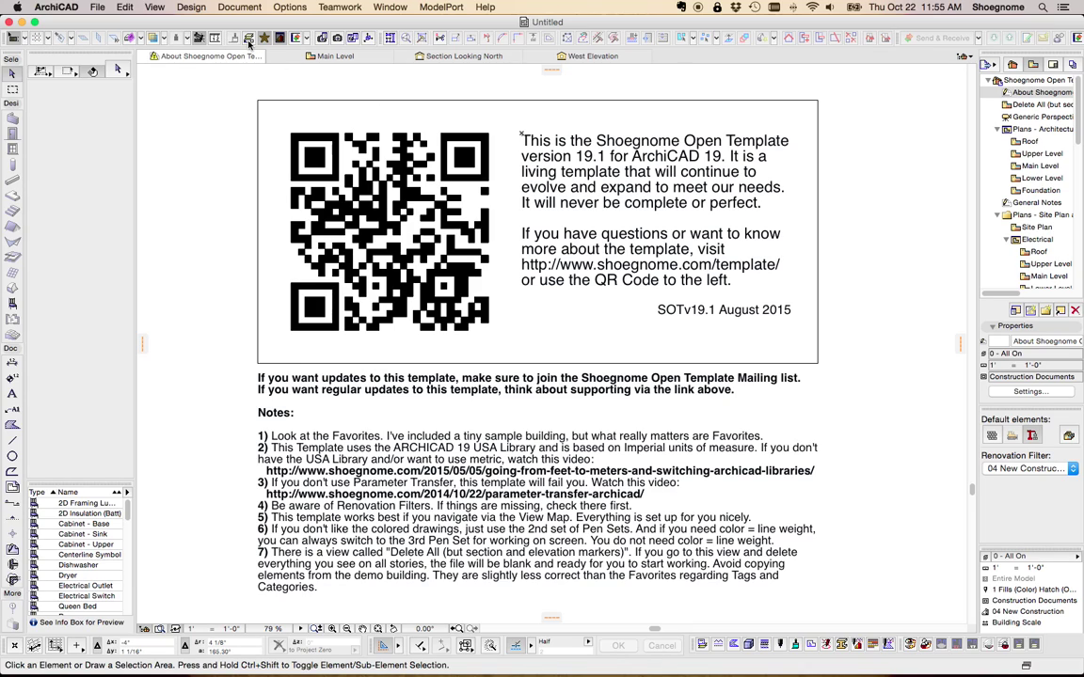
{"action": "left_click", "coordinate": [389, 6]}
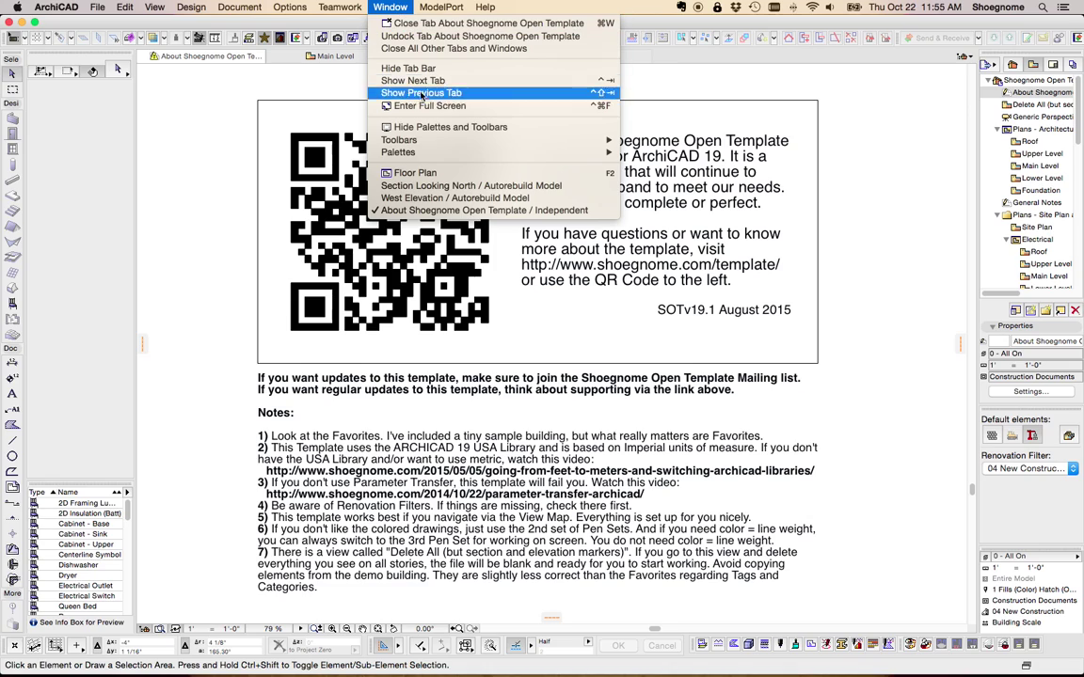
{"action": "mouse_move", "coordinate": [432, 141]}
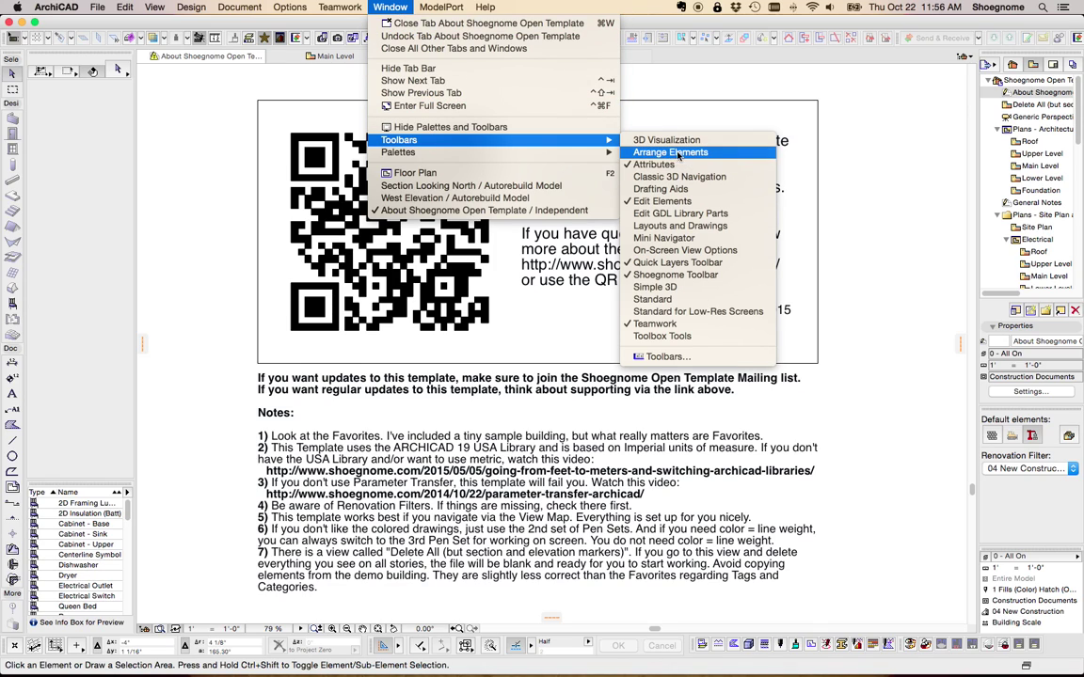
{"action": "left_click", "coordinate": [659, 299]}
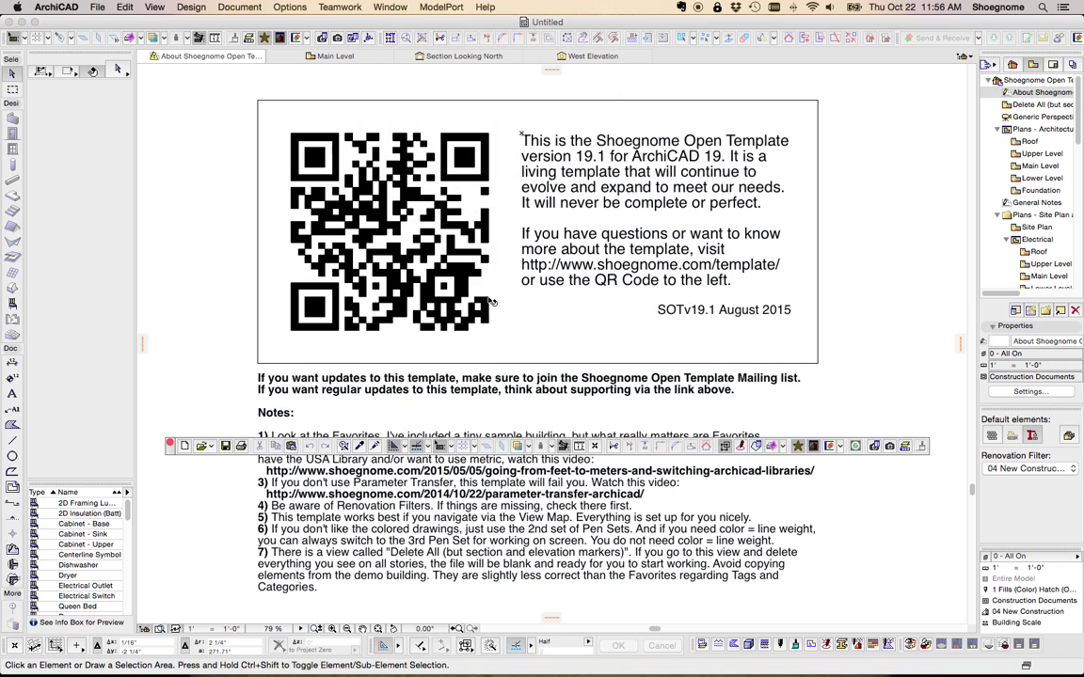
Move the floating Standard toolbar up over the QR code, then reopen the Window menu
{"action": "left_click_drag", "start_coordinate": [241, 449], "coordinate": [220, 128]}
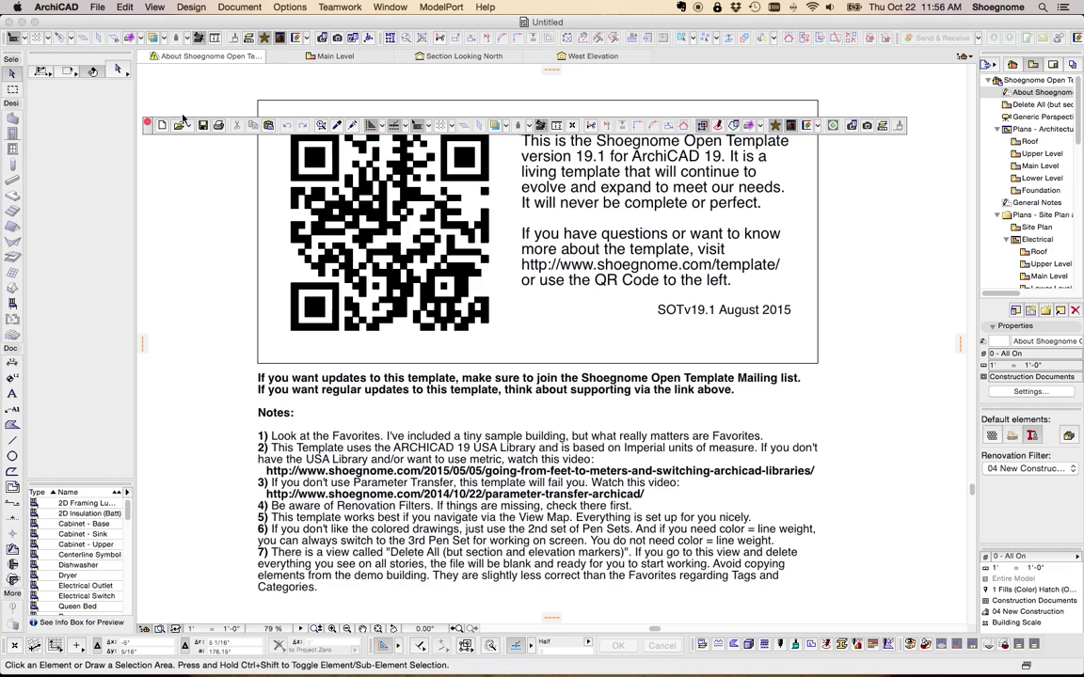
{"action": "left_click", "coordinate": [377, 8]}
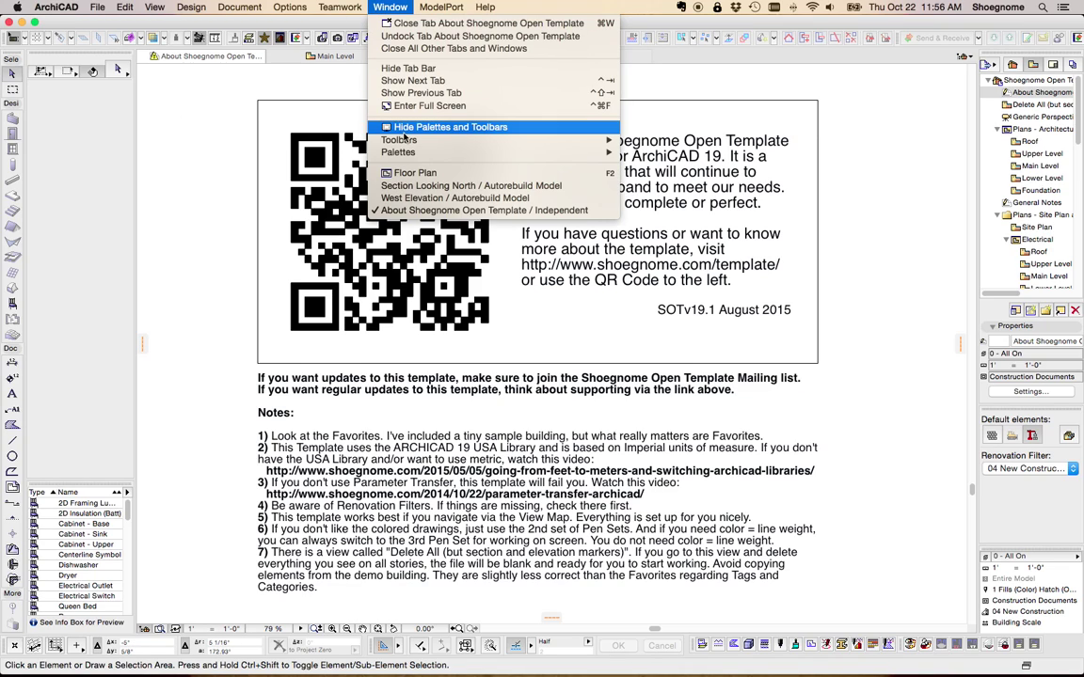
Close the Toolbars list without toggling any toolbar
{"action": "mouse_move", "coordinate": [399, 140]}
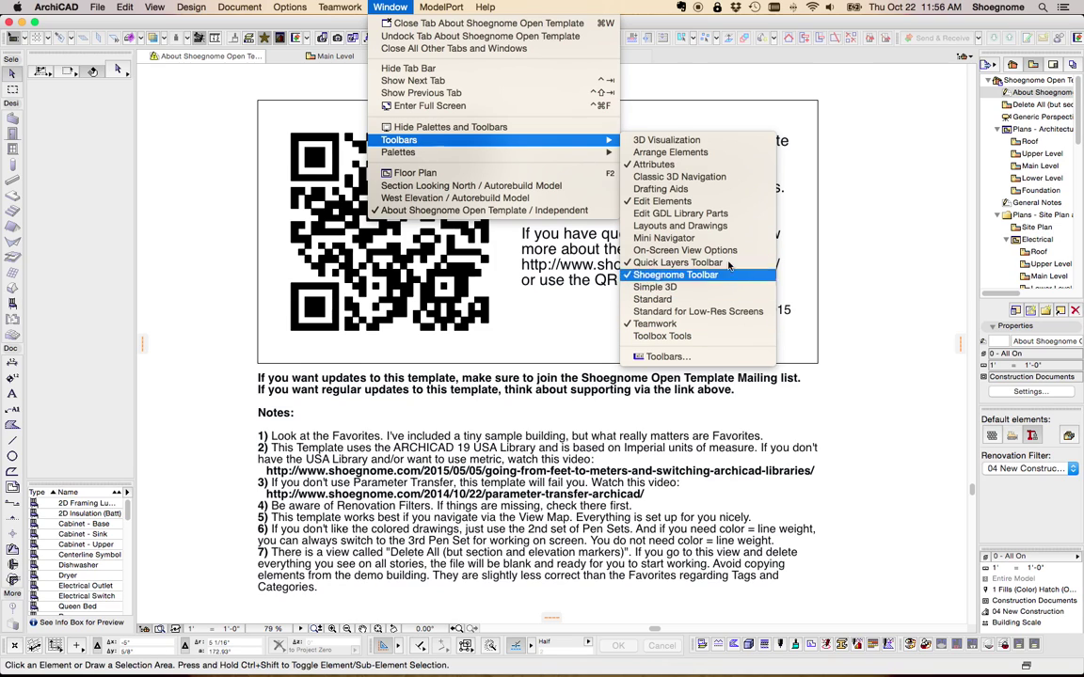
{"action": "left_click", "coordinate": [823, 74]}
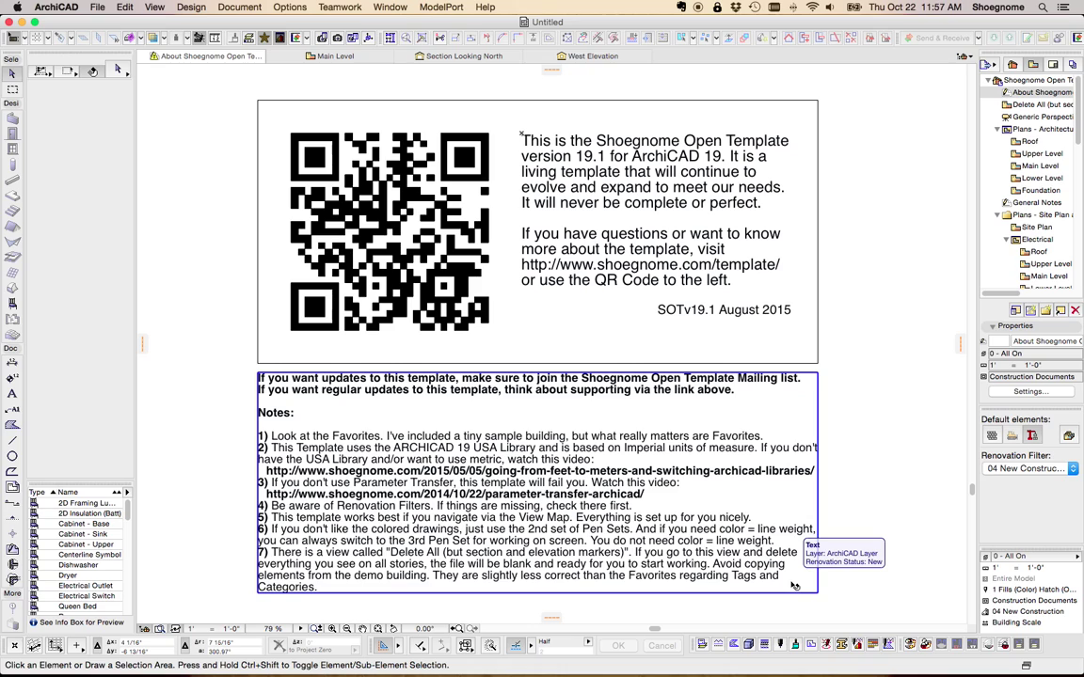
Open and close Building Materials and the Profile Manager from the Attributes toolbar
{"action": "left_click", "coordinate": [749, 646]}
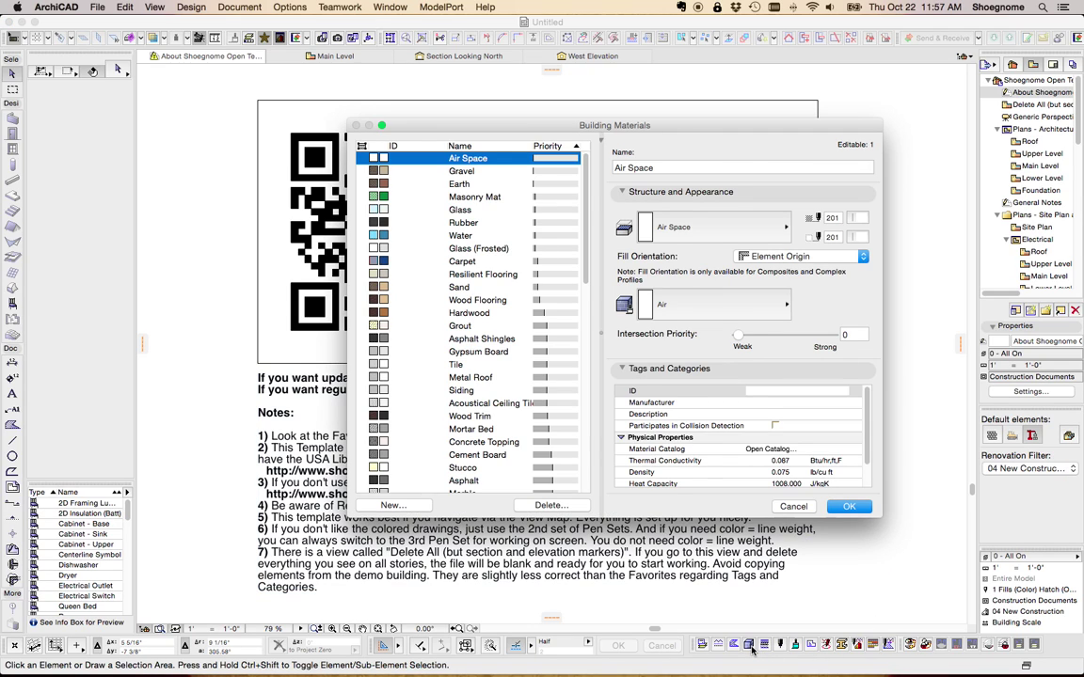
{"action": "key", "text": "Escape"}
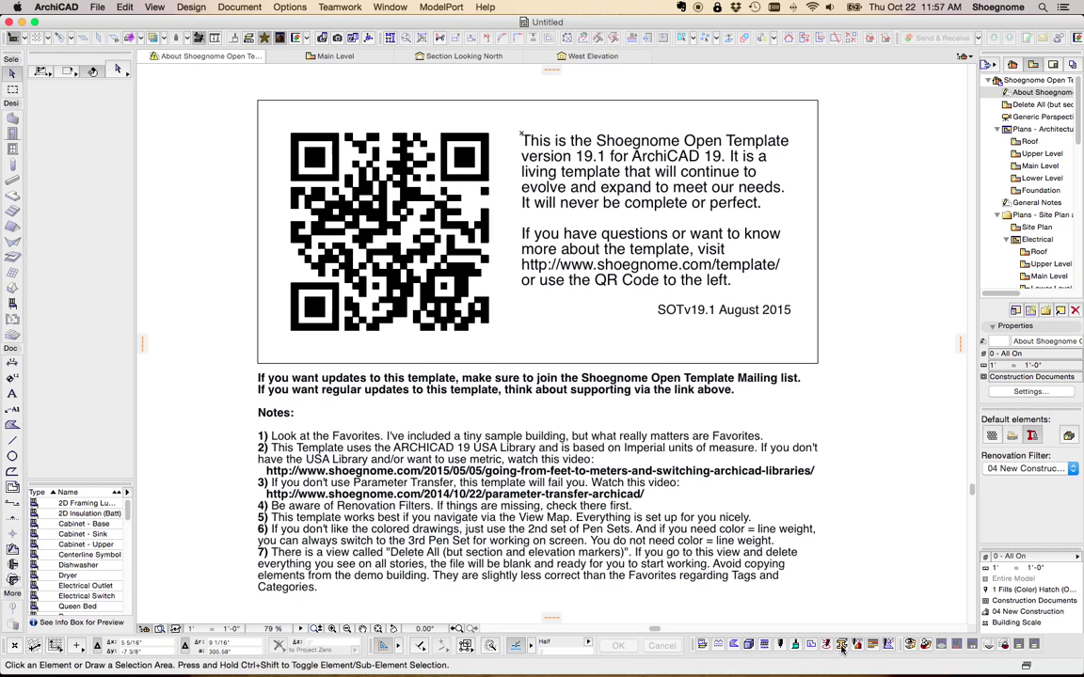
{"action": "left_click", "coordinate": [842, 647]}
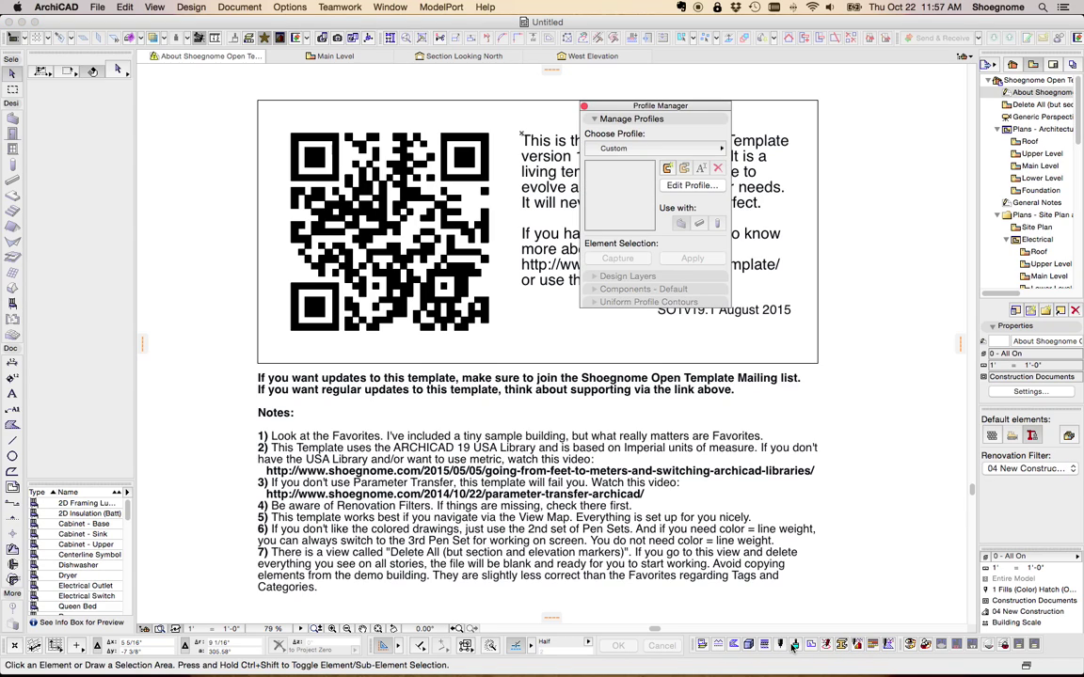
{"action": "left_click", "coordinate": [583, 105]}
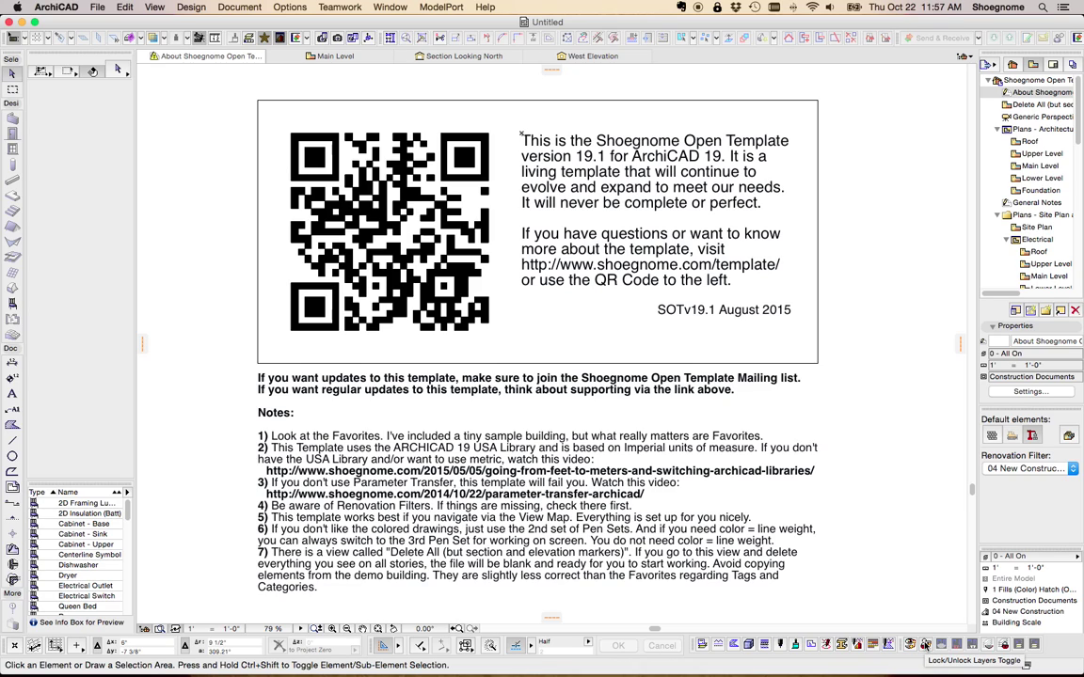
{"action": "left_click", "coordinate": [389, 6]}
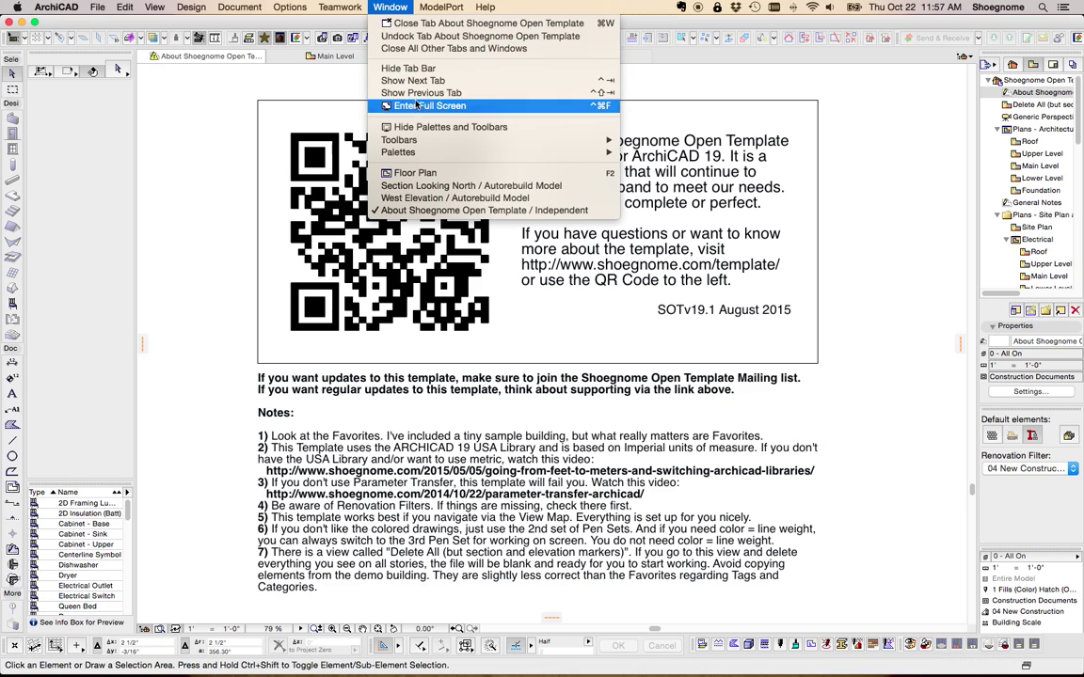
Turn on the Quick Layers Toolbar from Window > Toolbars
{"action": "mouse_move", "coordinate": [419, 144]}
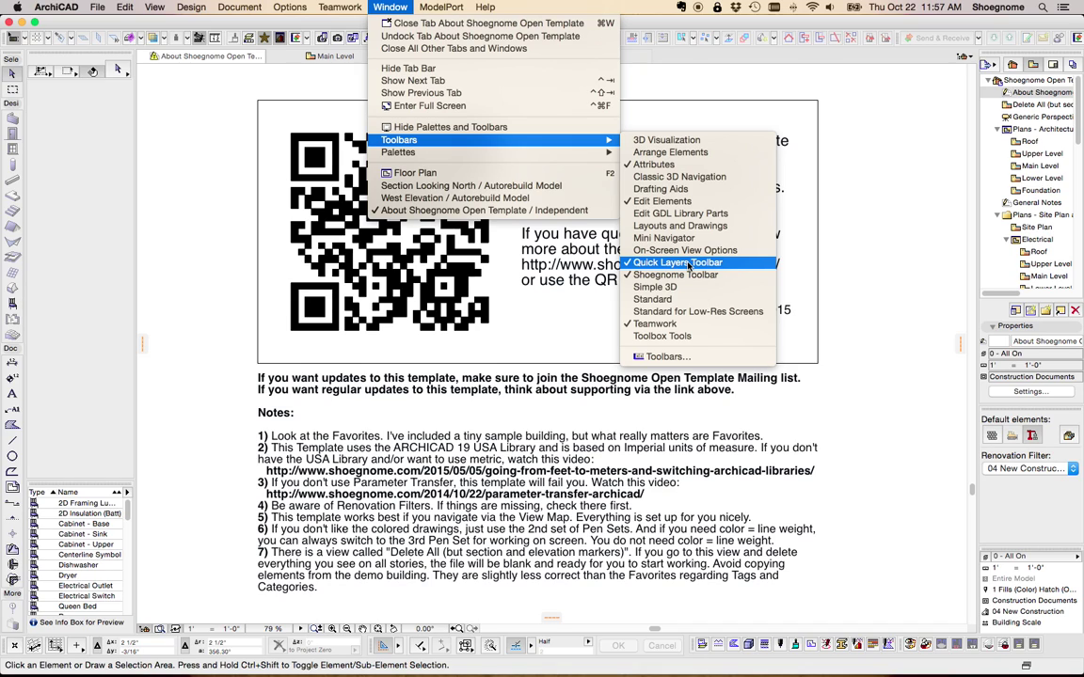
{"action": "left_click", "coordinate": [687, 265]}
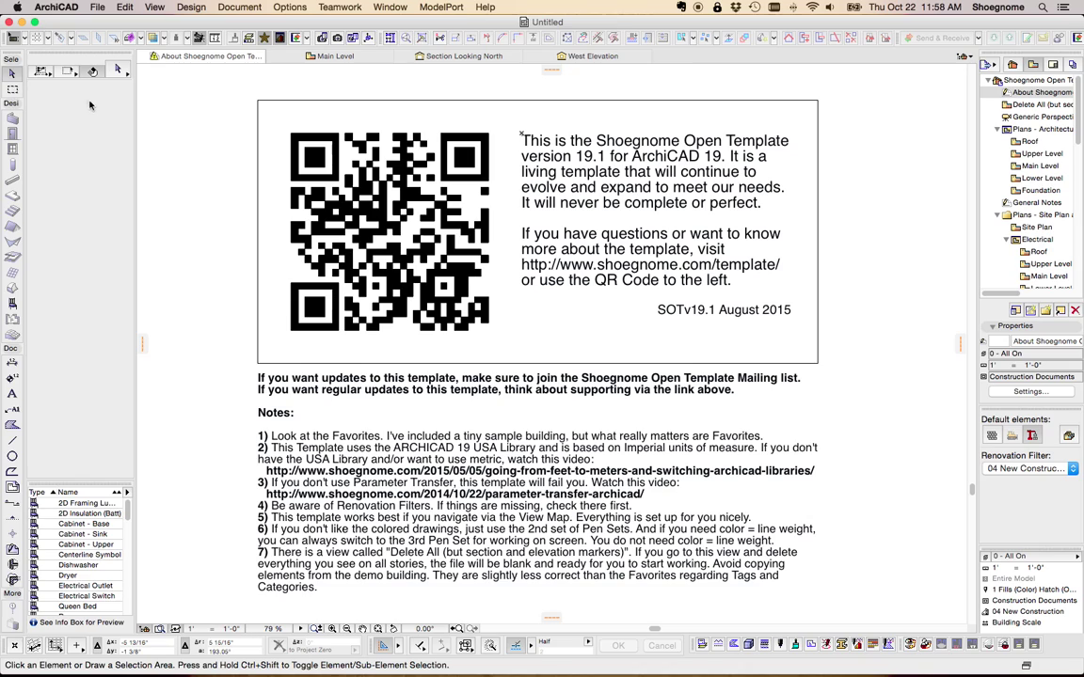
Switch to the Main Level floor plan and activate the Wall tool with its lap siding settings
{"action": "left_click", "coordinate": [330, 56]}
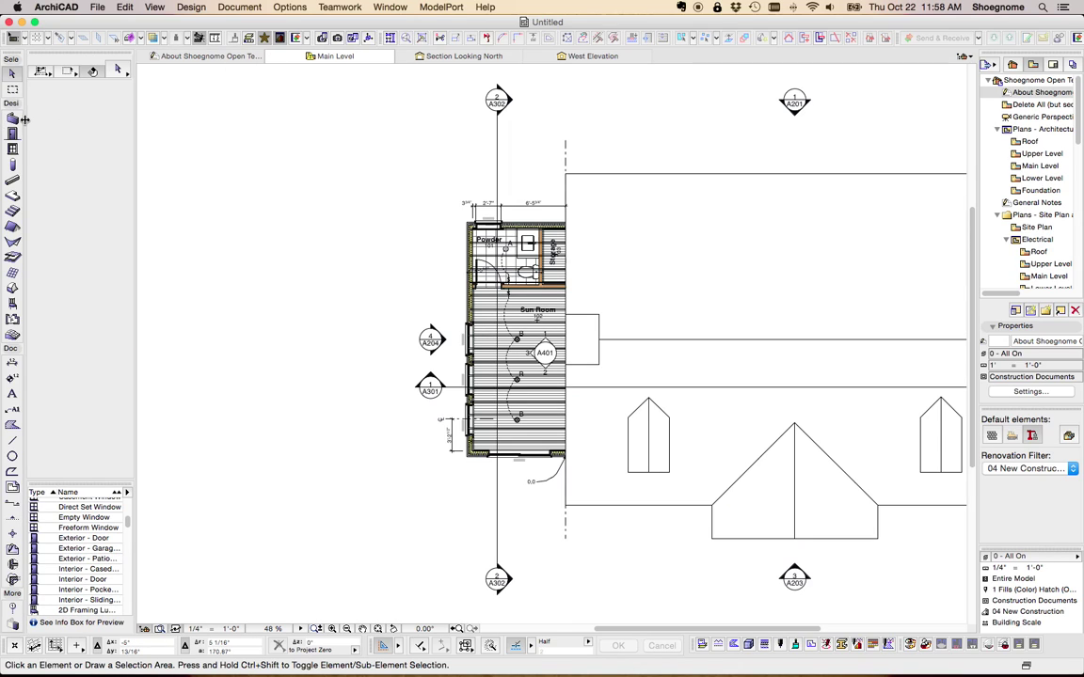
{"action": "left_click", "coordinate": [12, 120]}
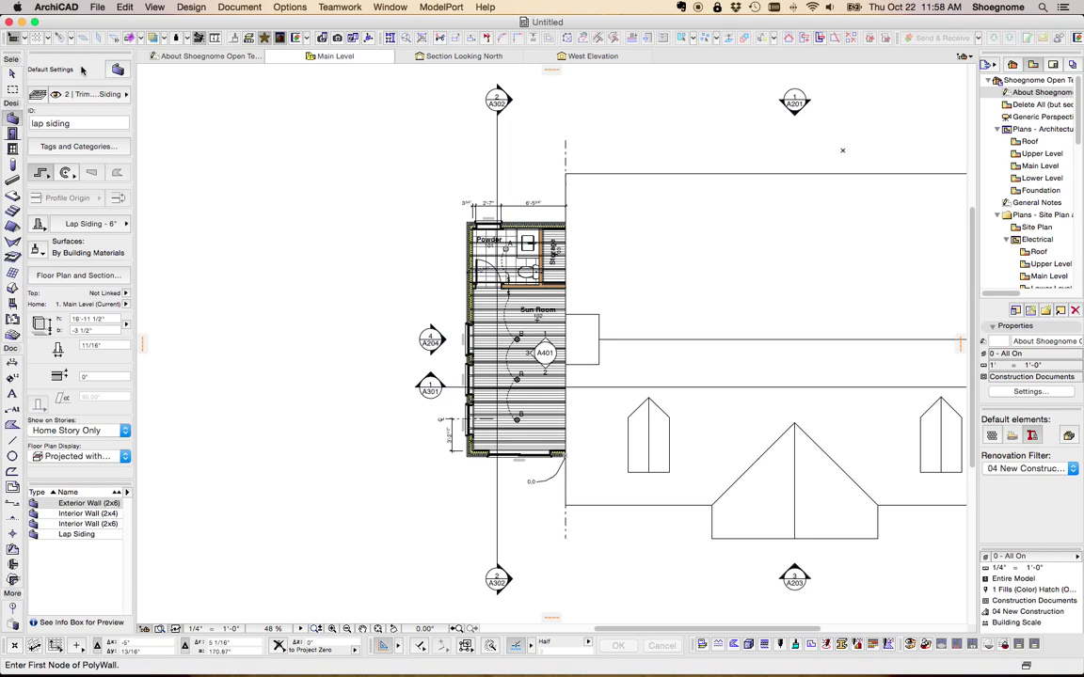
{"action": "scroll", "coordinate": [83, 348], "scroll_direction": "down", "scroll_amount": 10}
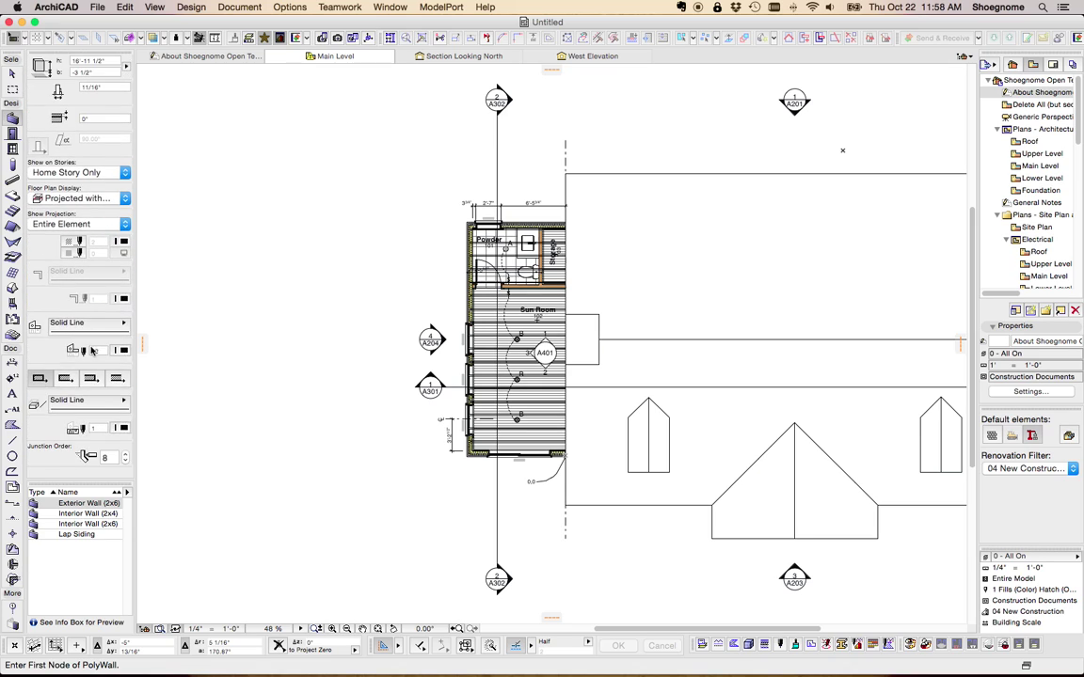
{"action": "scroll", "coordinate": [85, 357], "scroll_direction": "up", "scroll_amount": 10}
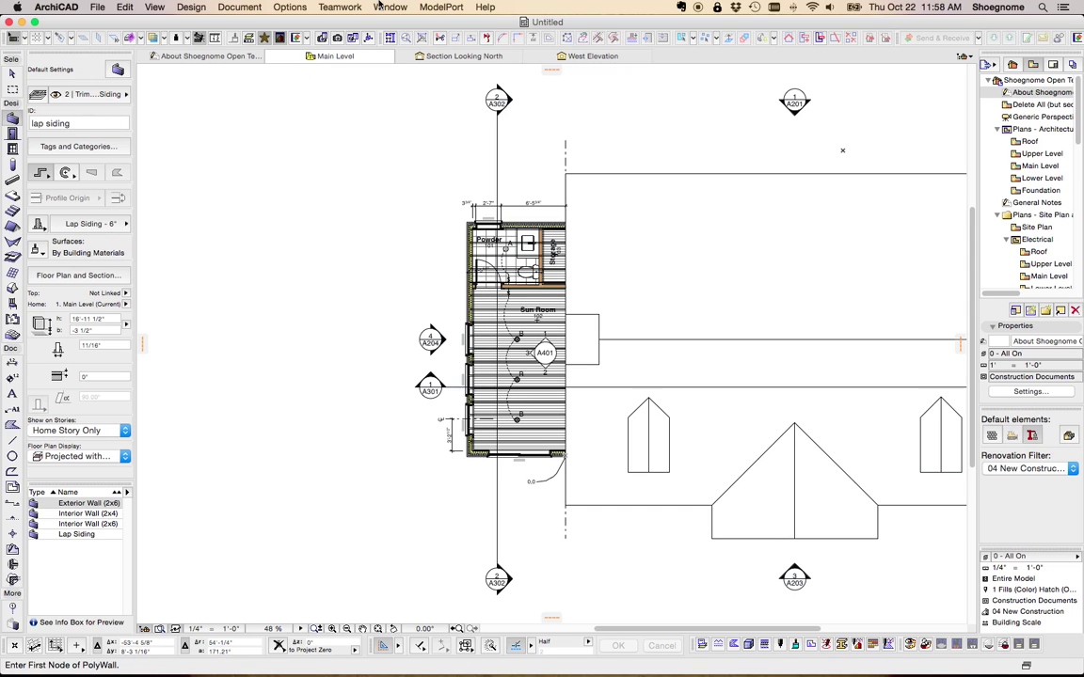
{"action": "left_click", "coordinate": [341, 7]}
{"action": "mouse_move", "coordinate": [290, 6]}
{"action": "mouse_move", "coordinate": [360, 158]}
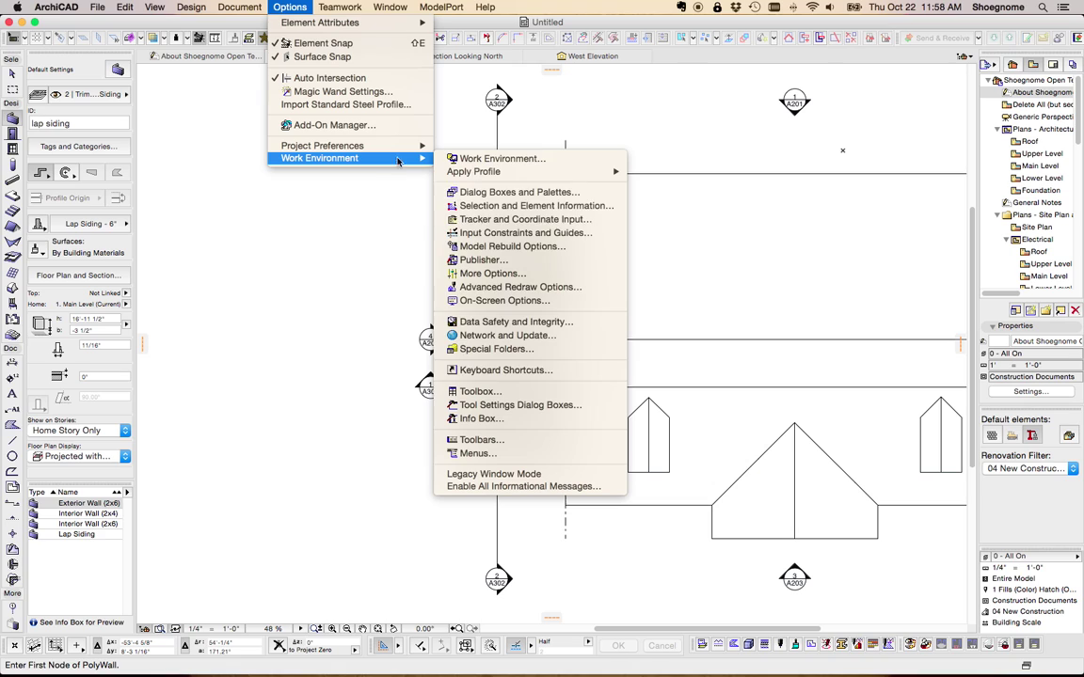
{"action": "left_click", "coordinate": [541, 426]}
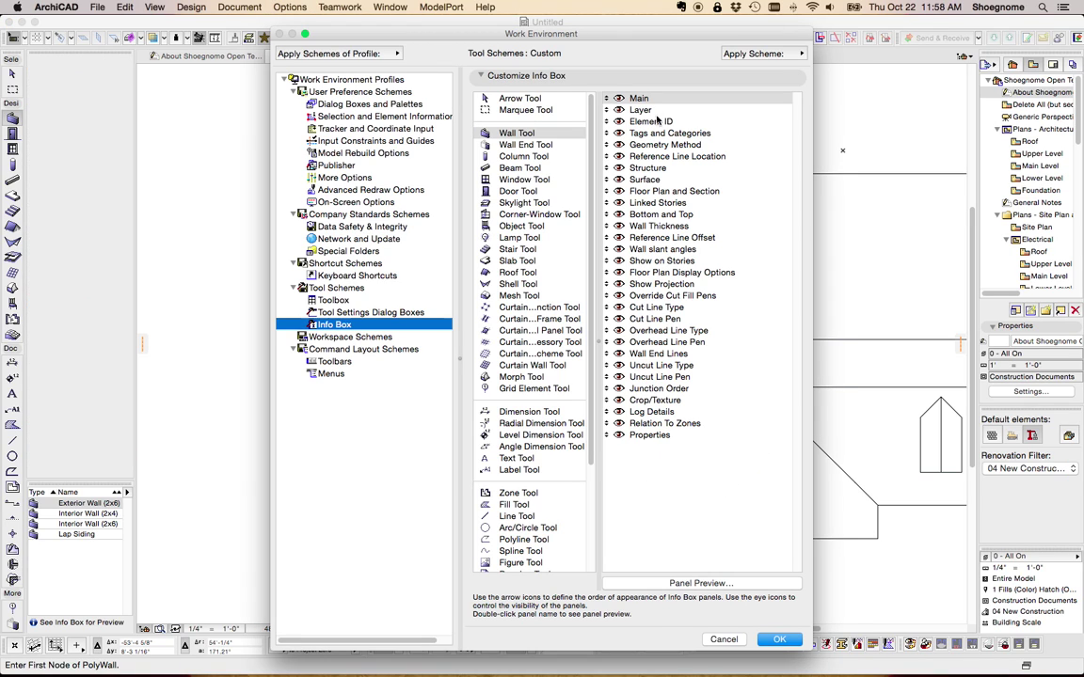
{"action": "left_click", "coordinate": [527, 156]}
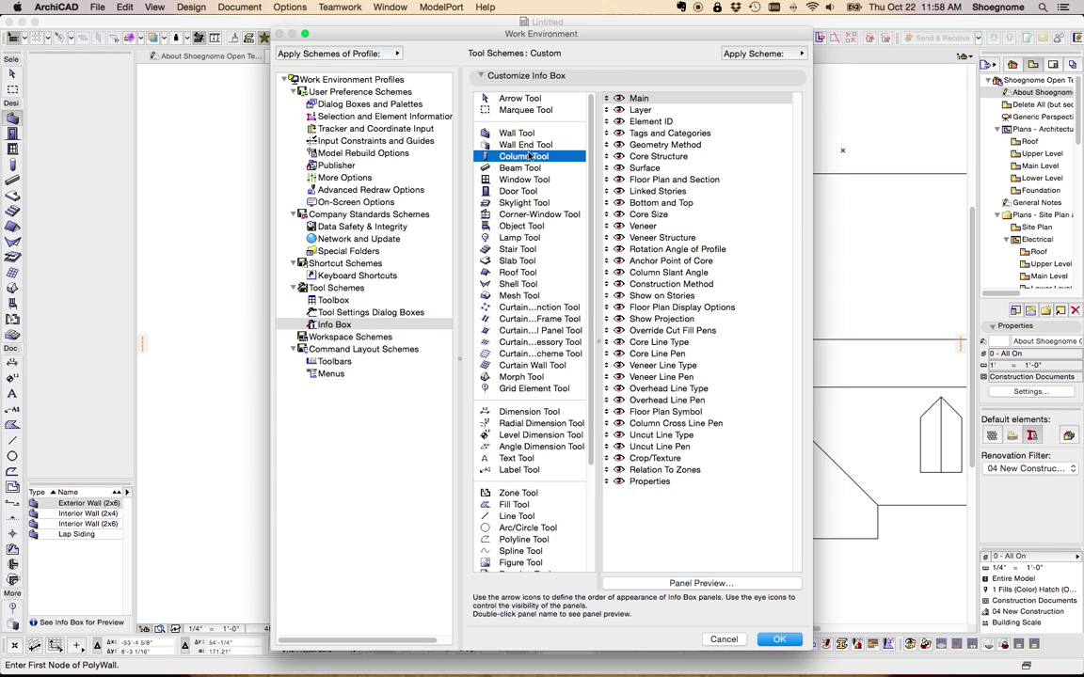
{"action": "key", "text": "Up"}
{"action": "key", "text": "Up"}
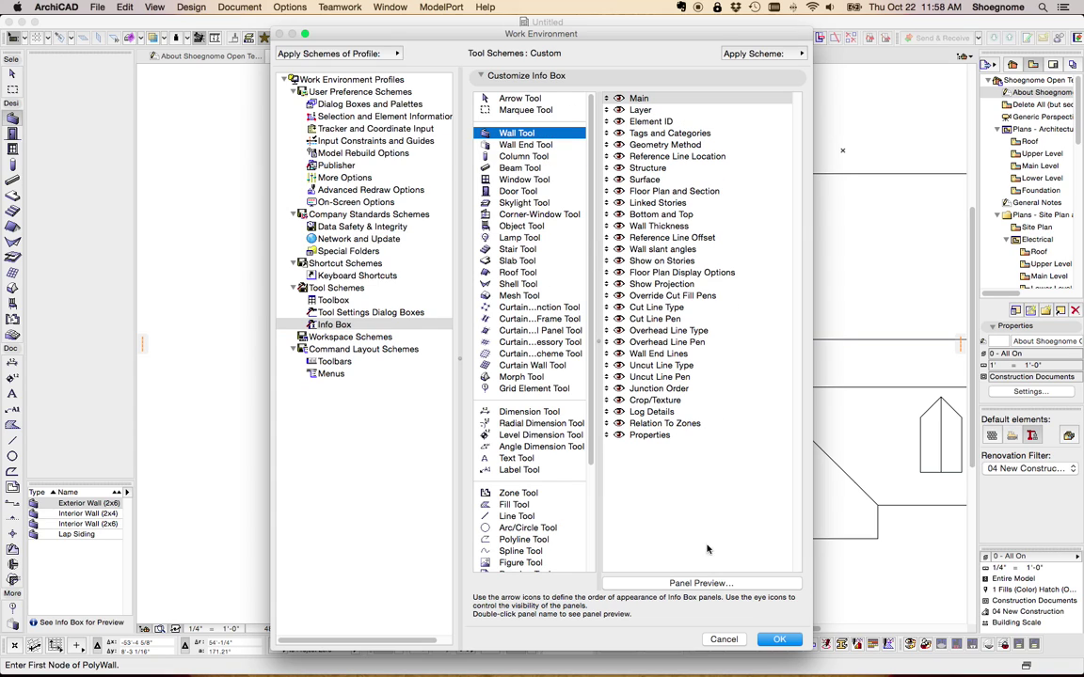
{"action": "left_click", "coordinate": [723, 639]}
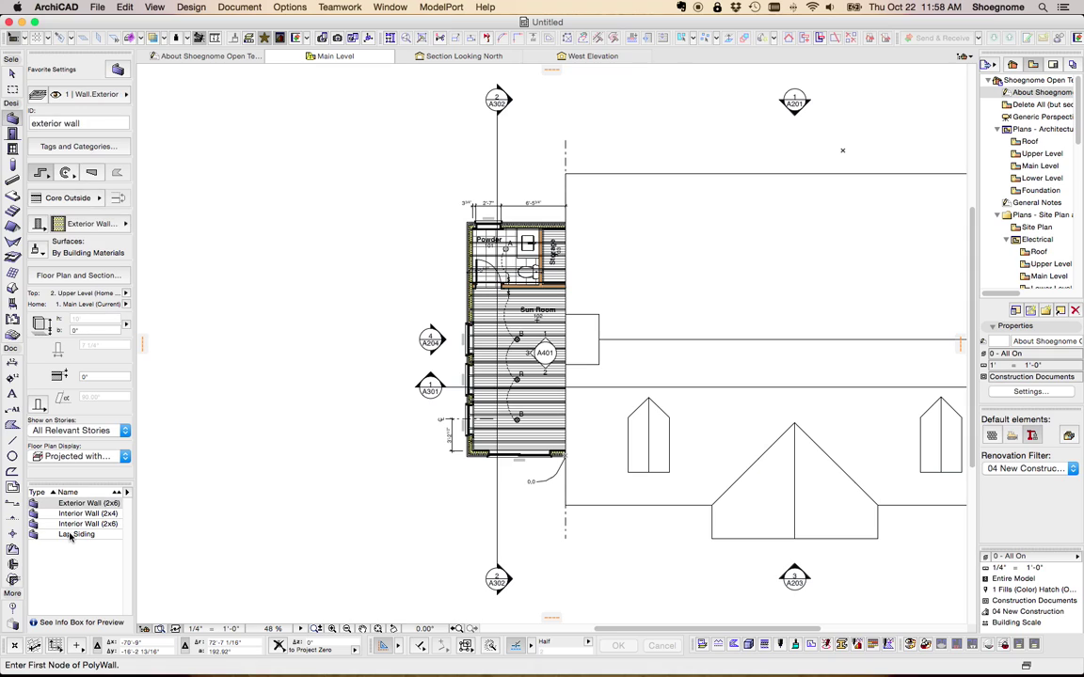
Activate the Slab tool and apply its Floor Framing favorite
{"action": "left_click", "coordinate": [13, 133]}
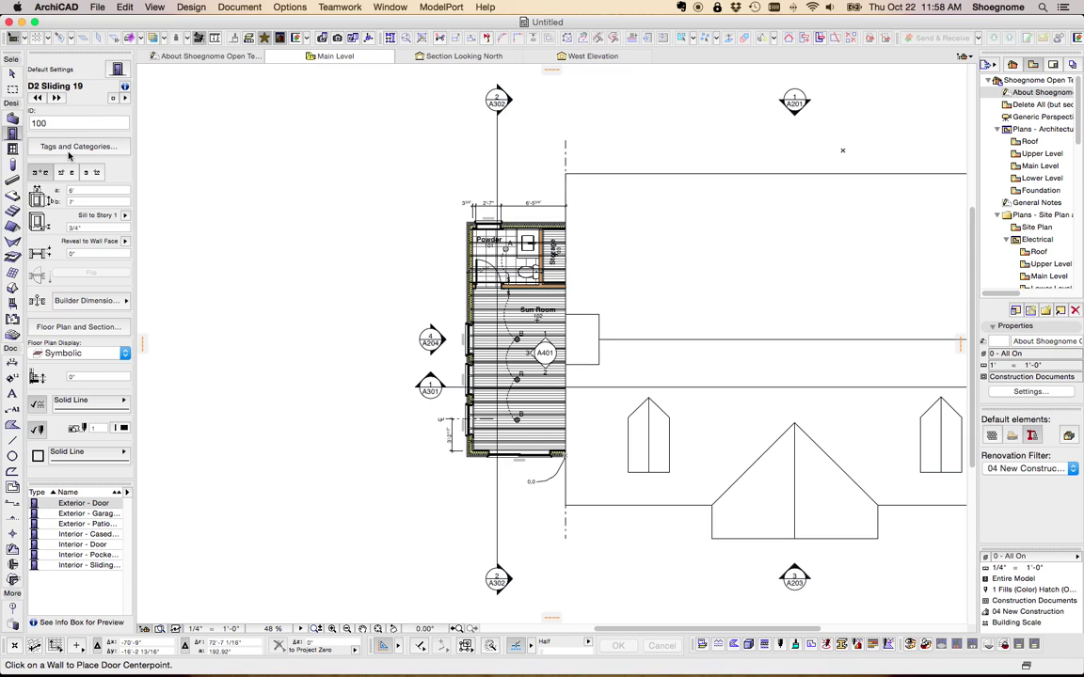
{"action": "left_click", "coordinate": [12, 196]}
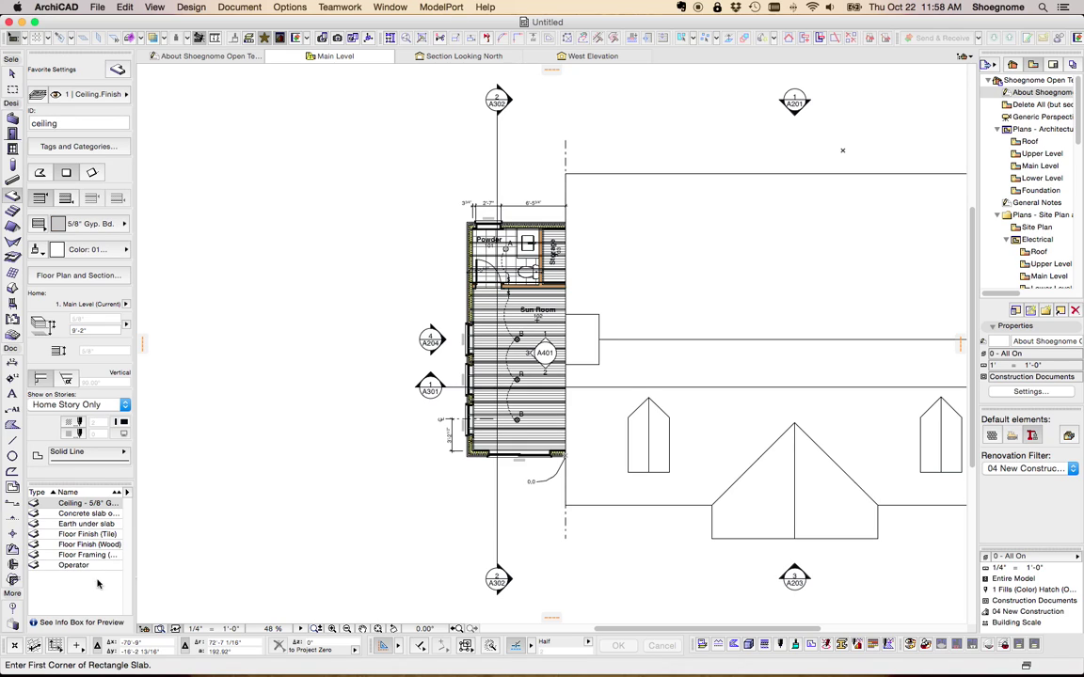
{"action": "double_click", "coordinate": [87, 556]}
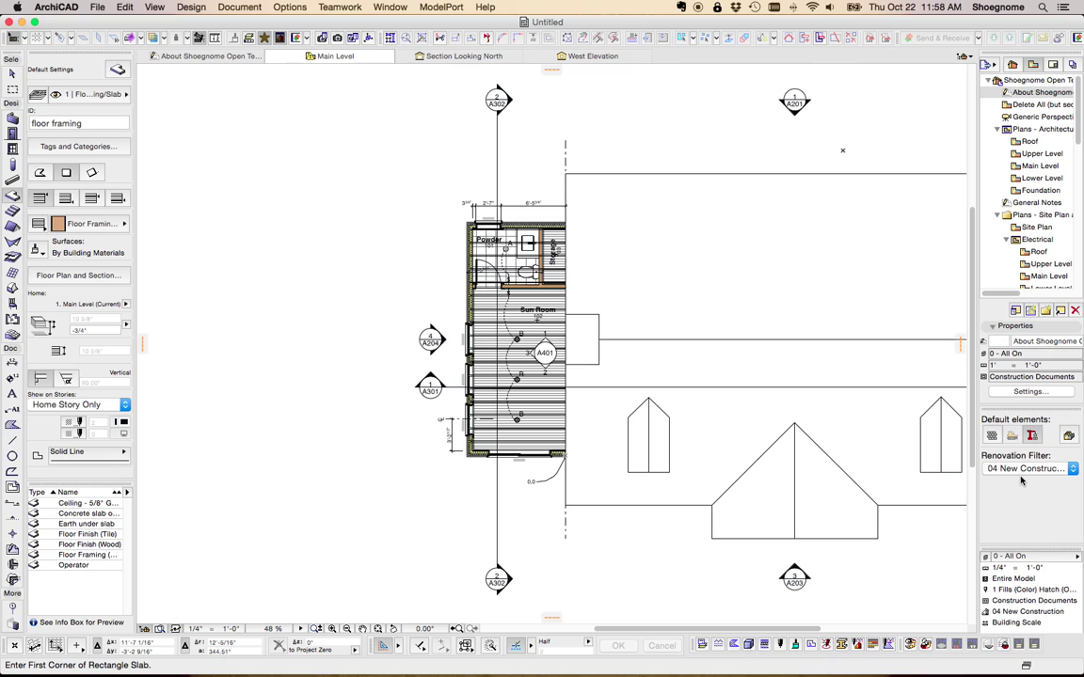
{"action": "left_click", "coordinate": [325, 6]}
Apply the Shoegnome Rendering Profile 19 work environment profile
{"action": "mouse_move", "coordinate": [280, 7]}
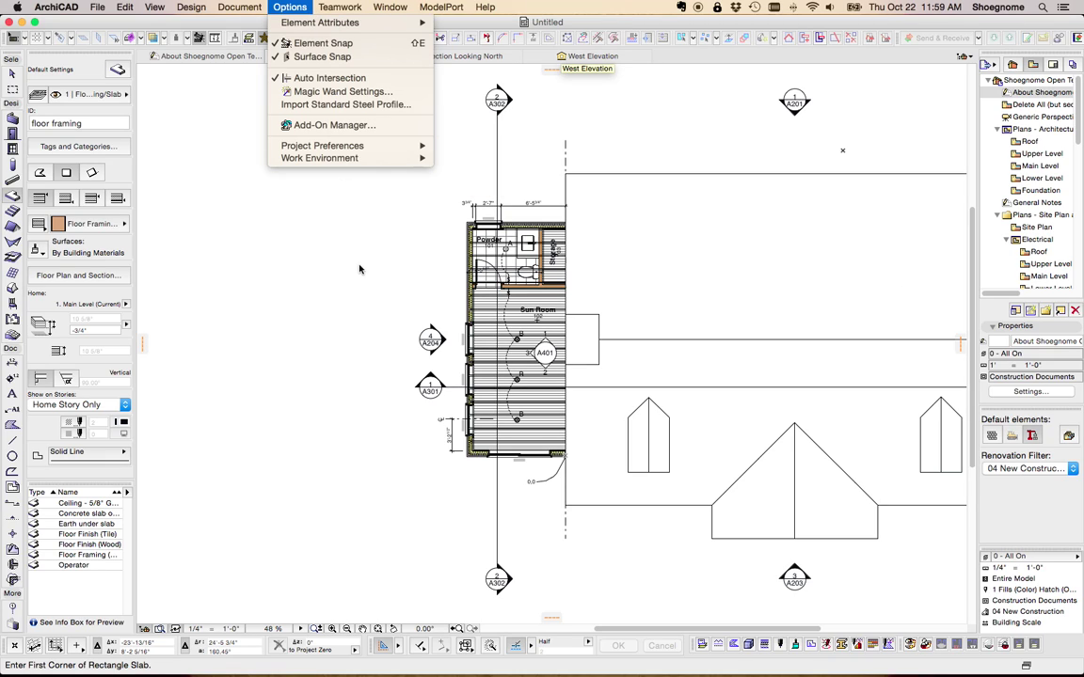
{"action": "mouse_move", "coordinate": [384, 162]}
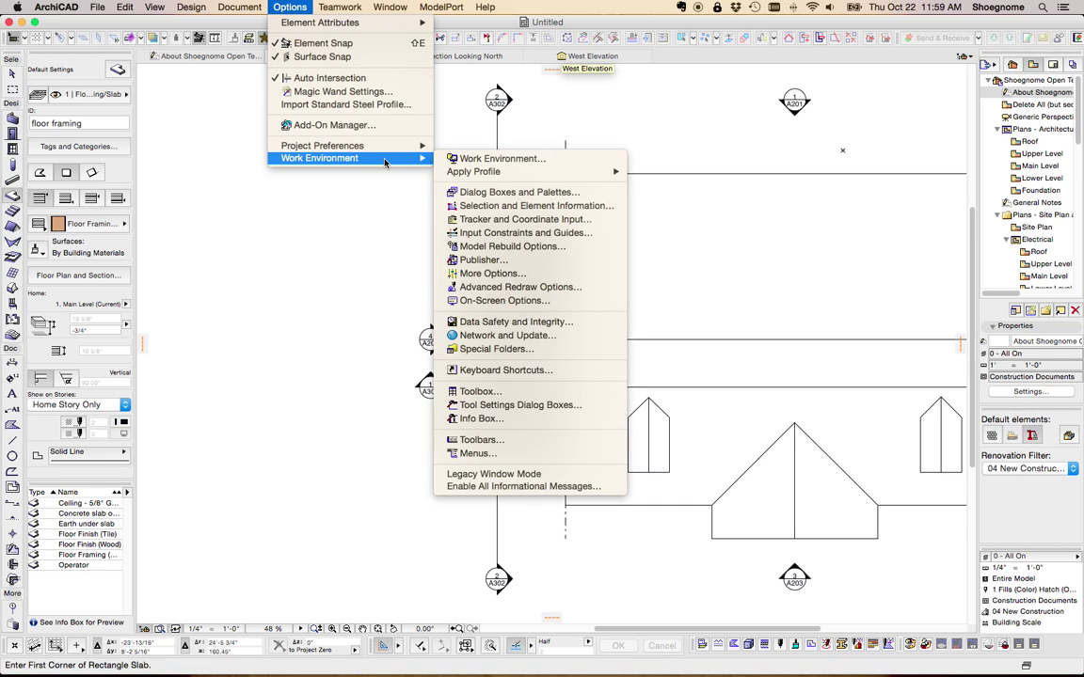
{"action": "mouse_move", "coordinate": [524, 169]}
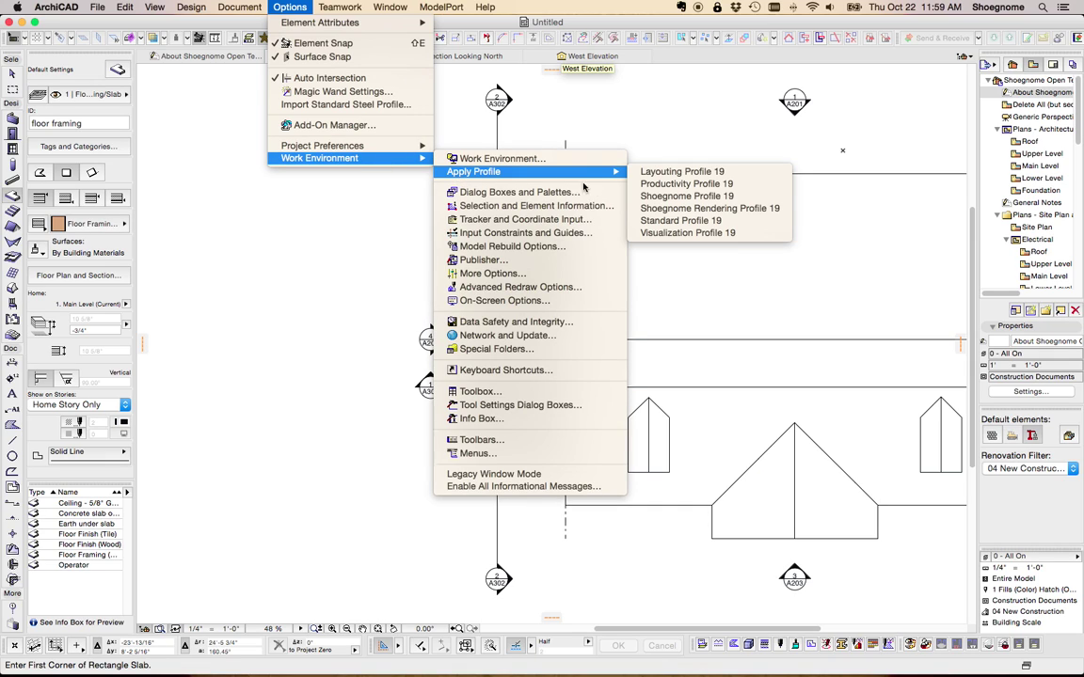
{"action": "left_click", "coordinate": [709, 209]}
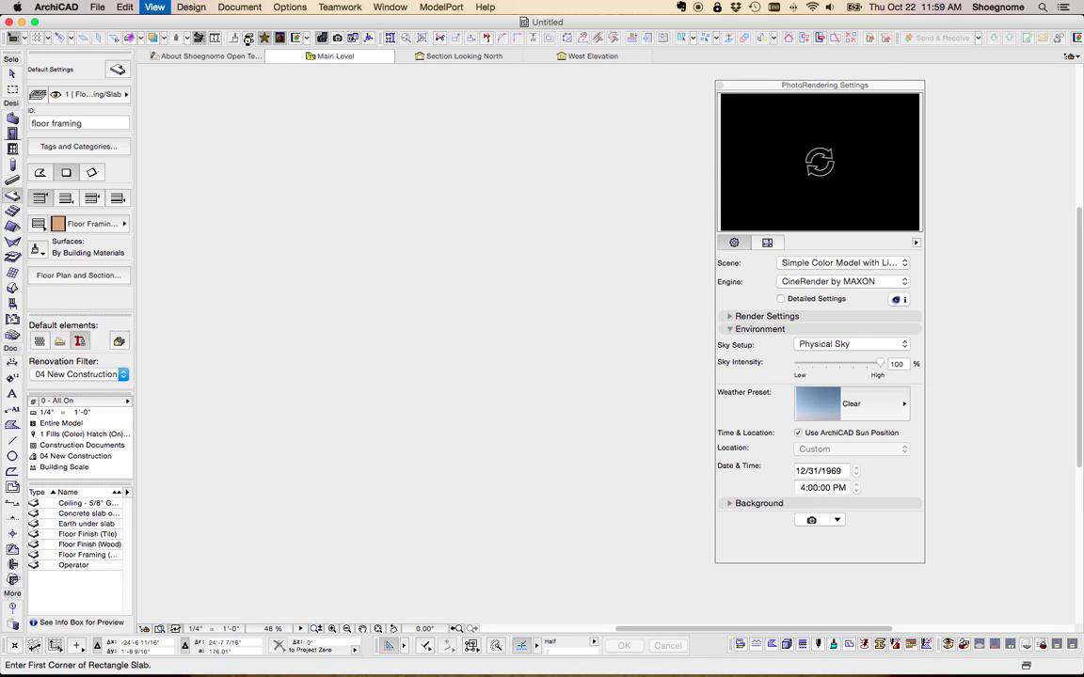
{"action": "left_click", "coordinate": [248, 39]}
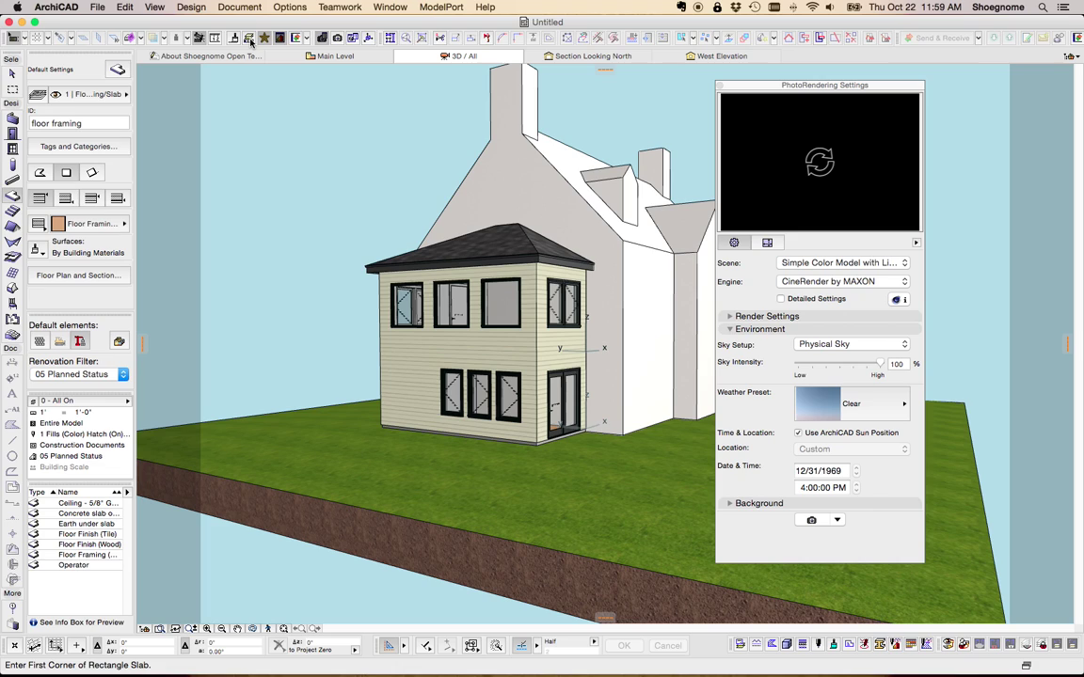
Reapply the Shoegnome Rendering Profile 19 work environment profile in the 3D view
{"action": "left_click", "coordinate": [290, 6]}
{"action": "mouse_move", "coordinate": [348, 151]}
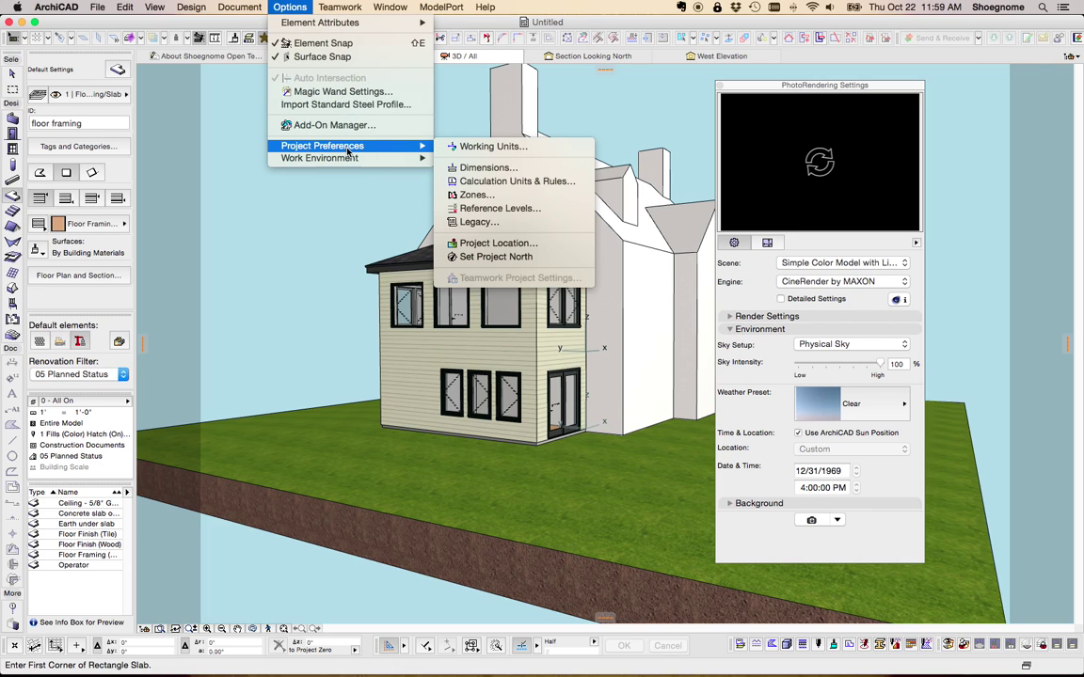
{"action": "mouse_move", "coordinate": [473, 171]}
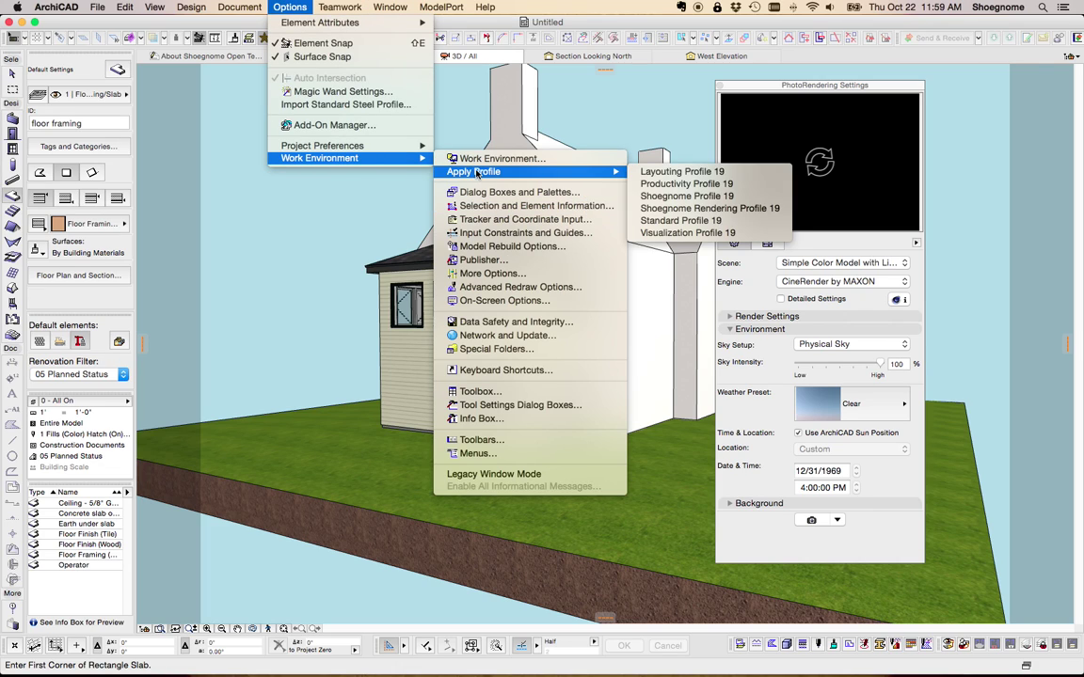
{"action": "left_click", "coordinate": [732, 211]}
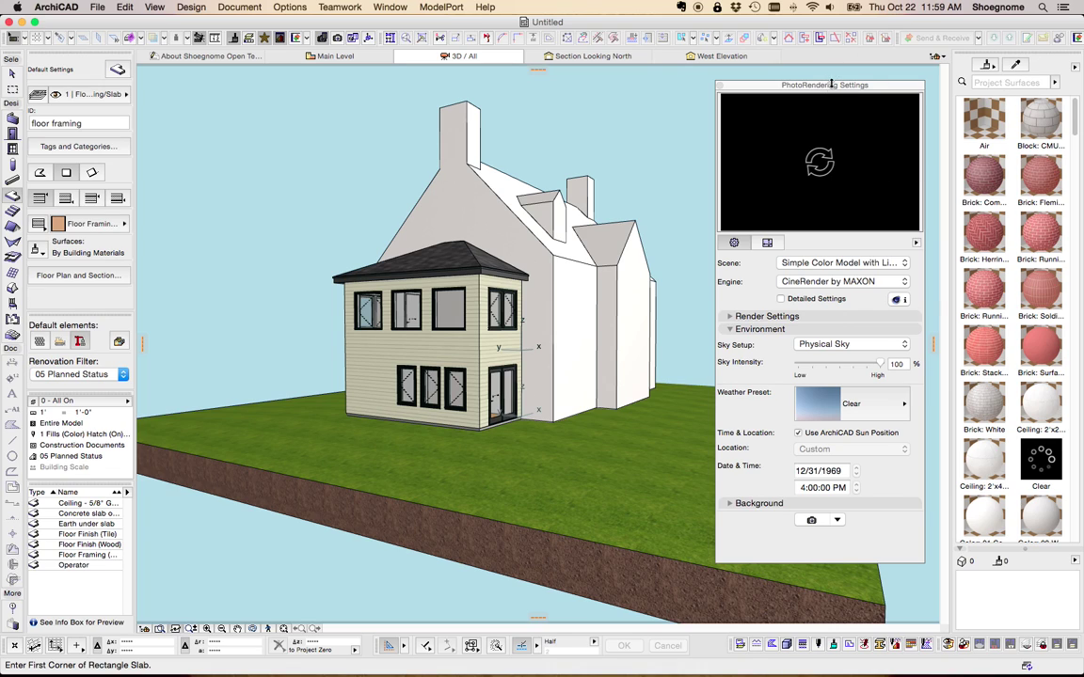
Move the PhotoRendering Settings palette, select and deselect the Existing House, then return to Main Level
{"action": "left_click_drag", "start_coordinate": [837, 86], "coordinate": [1082, 160]}
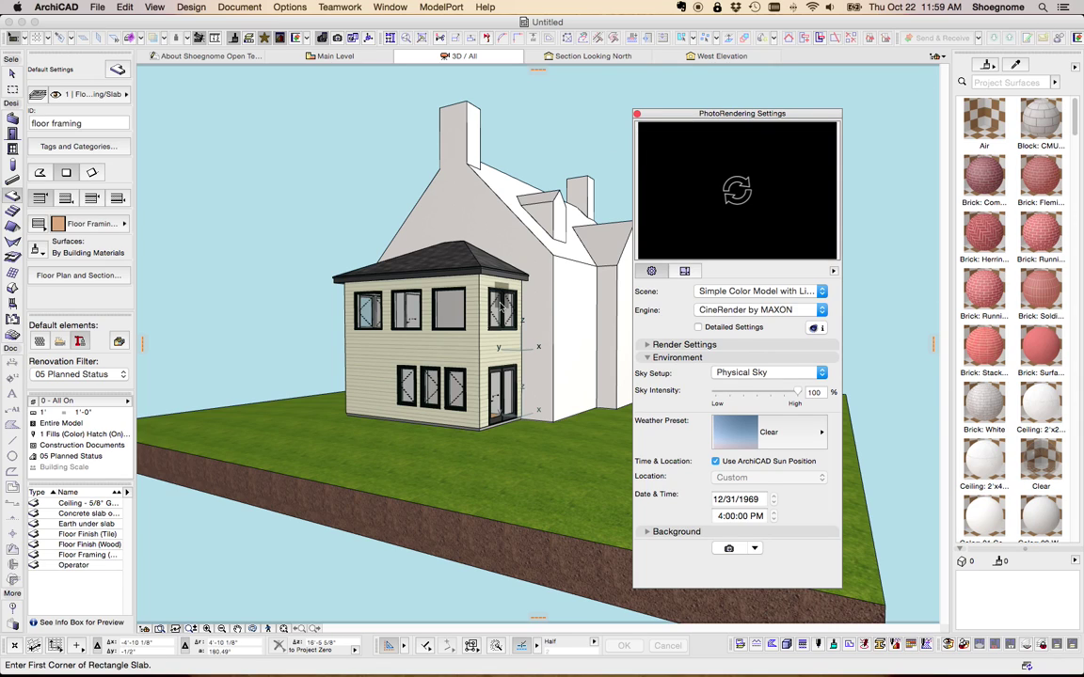
{"action": "left_click", "coordinate": [553, 297]}
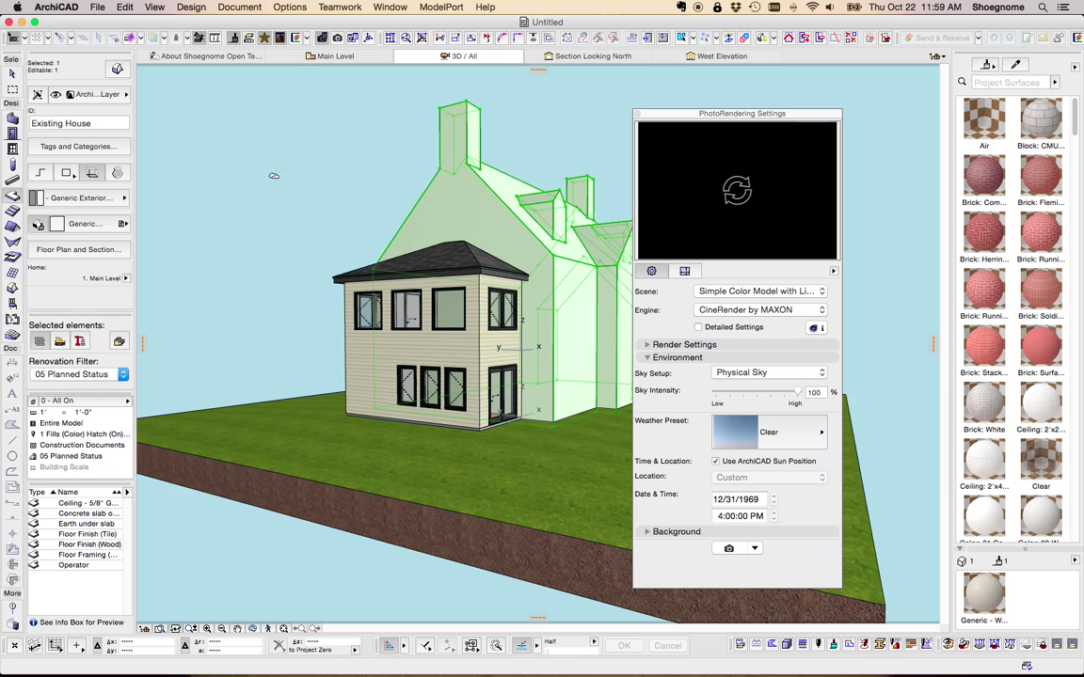
{"action": "key", "text": "Escape"}
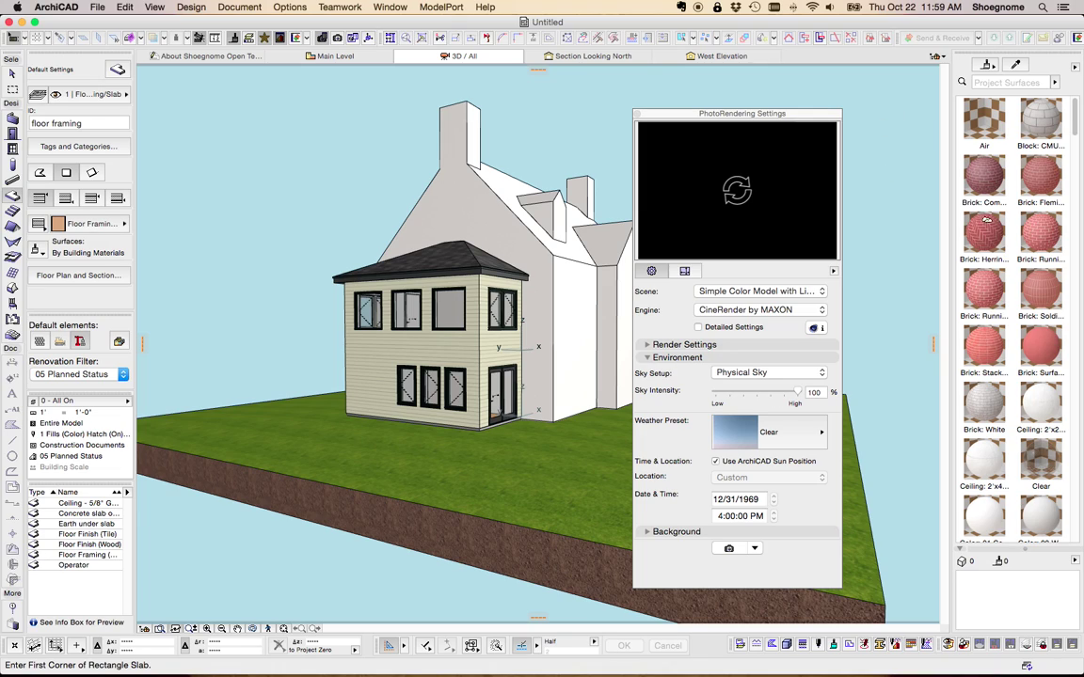
{"action": "left_click", "coordinate": [335, 57]}
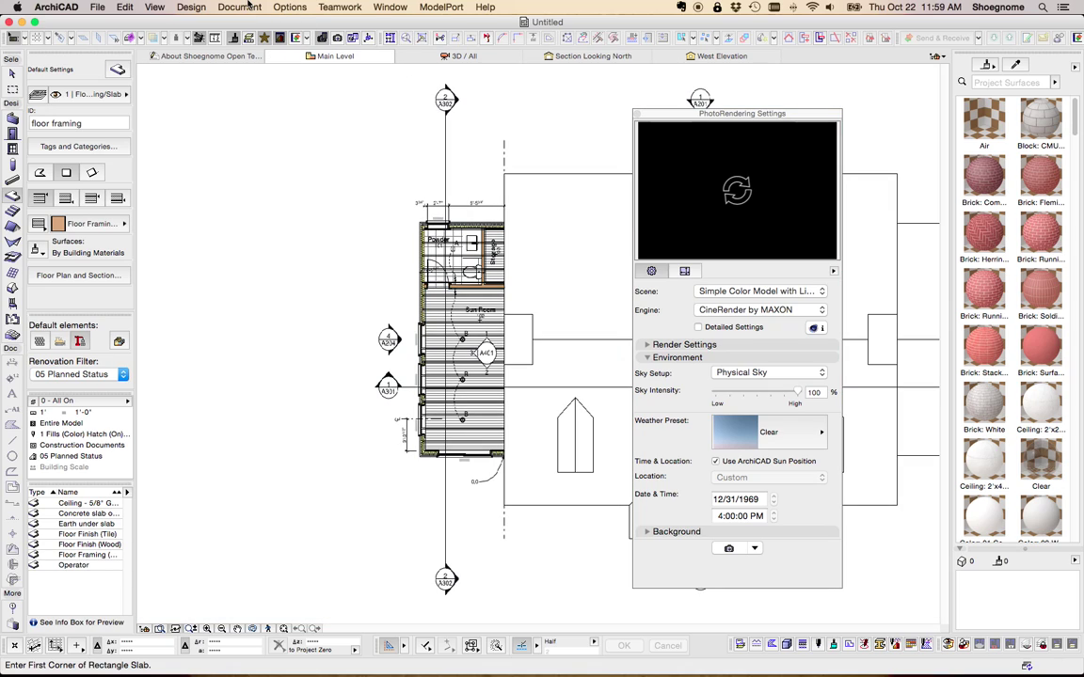
Apply the Shoegnome Profile 19 work environment profile from the Options menu
{"action": "left_click", "coordinate": [338, 8]}
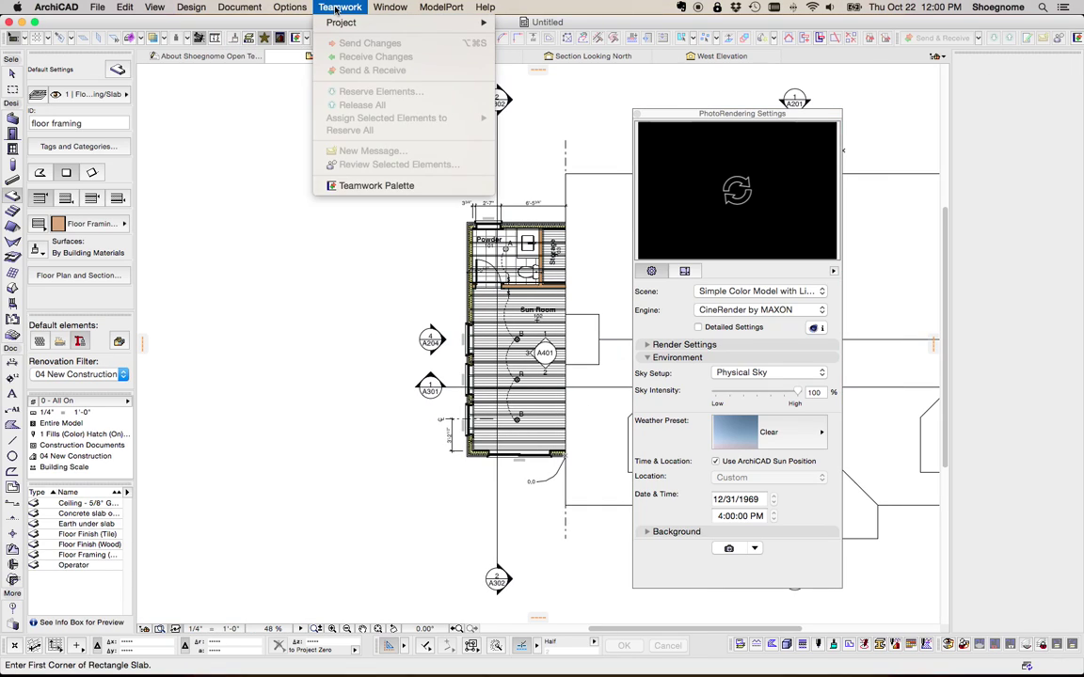
{"action": "mouse_move", "coordinate": [290, 7]}
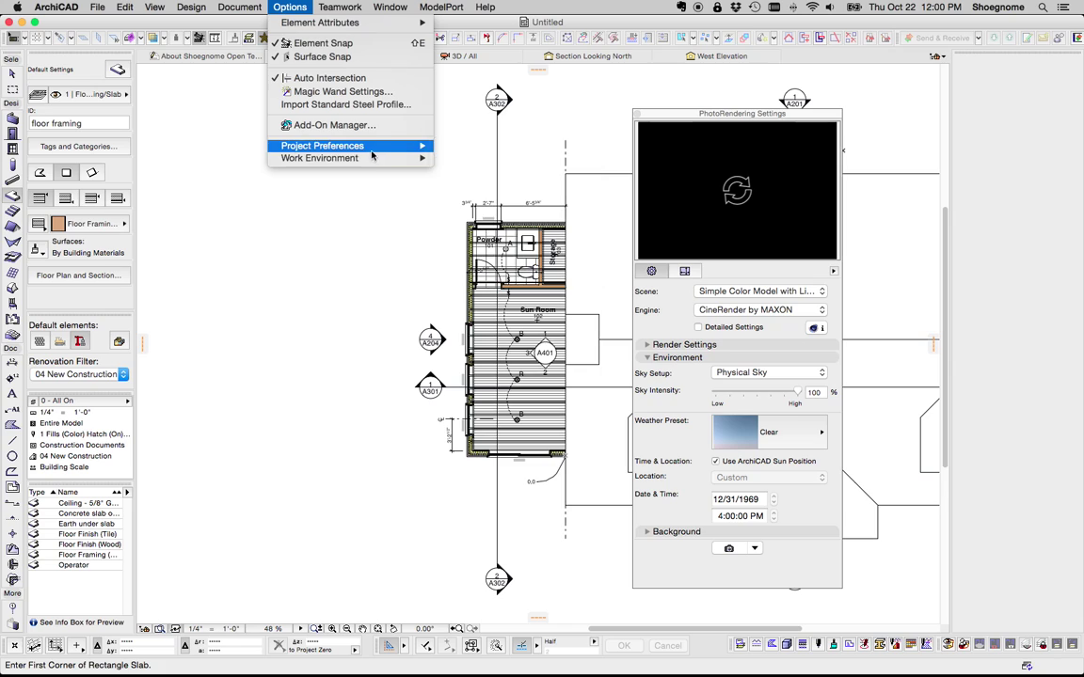
{"action": "mouse_move", "coordinate": [395, 158]}
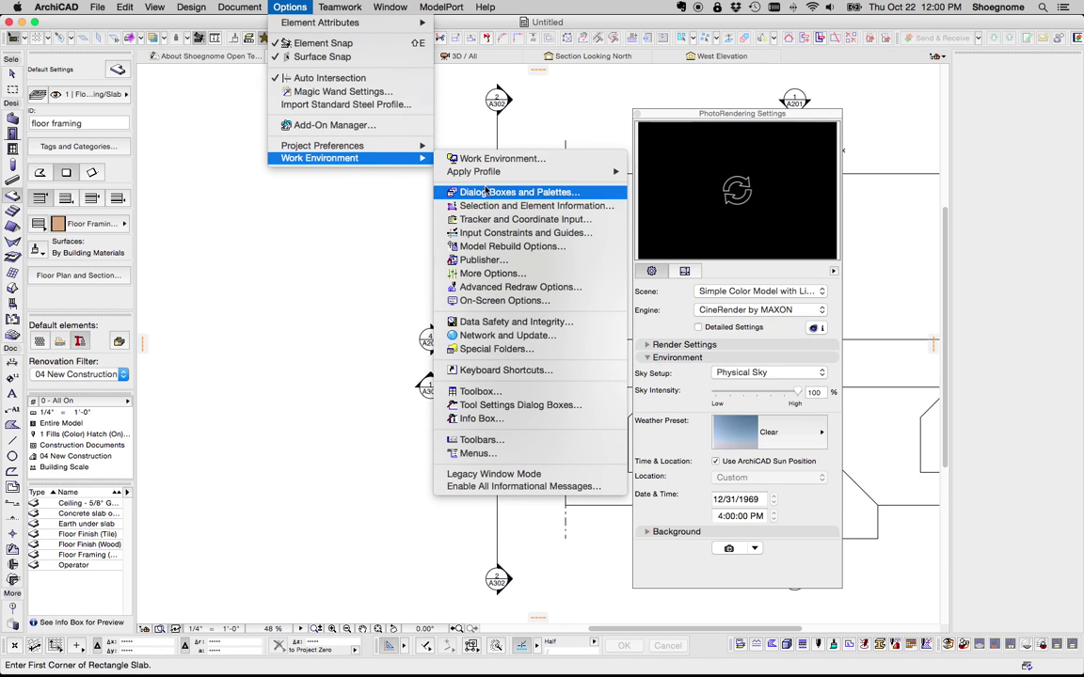
{"action": "mouse_move", "coordinate": [530, 172]}
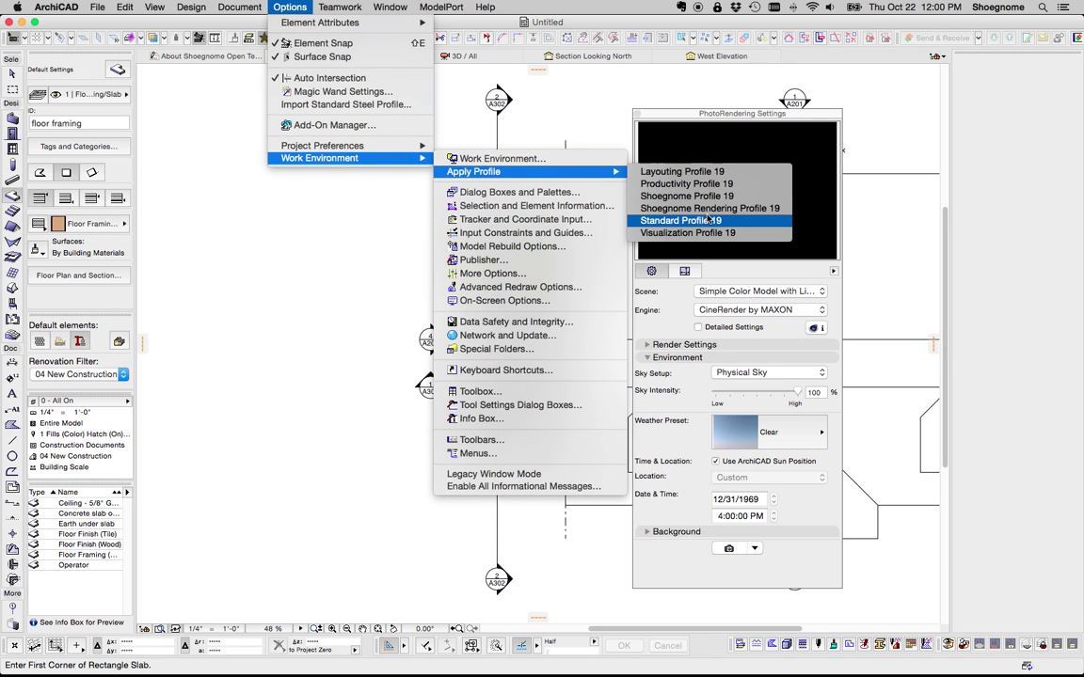
{"action": "left_click", "coordinate": [649, 195]}
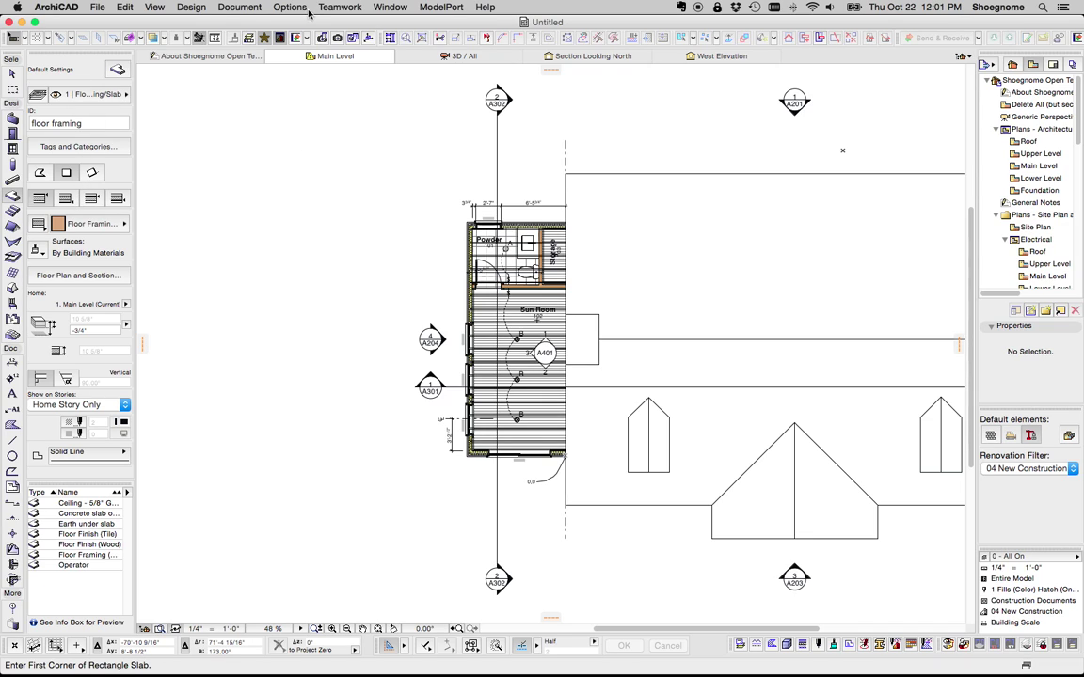
{"action": "left_click", "coordinate": [338, 5]}
{"action": "mouse_move", "coordinate": [291, 10]}
{"action": "mouse_move", "coordinate": [320, 158]}
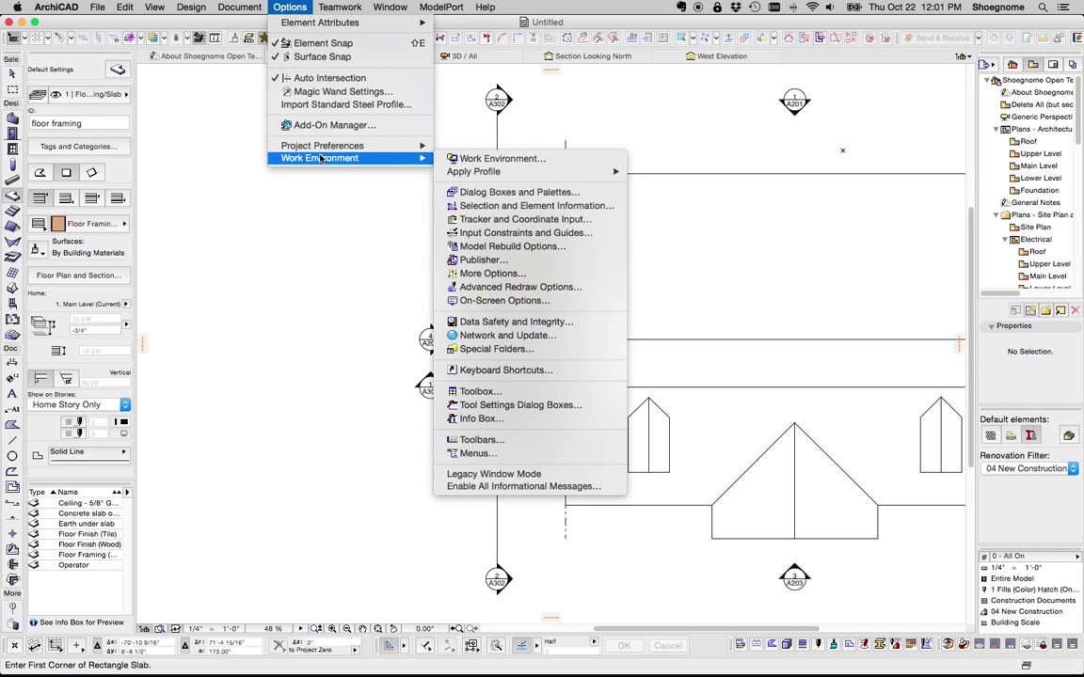
{"action": "left_click", "coordinate": [523, 425]}
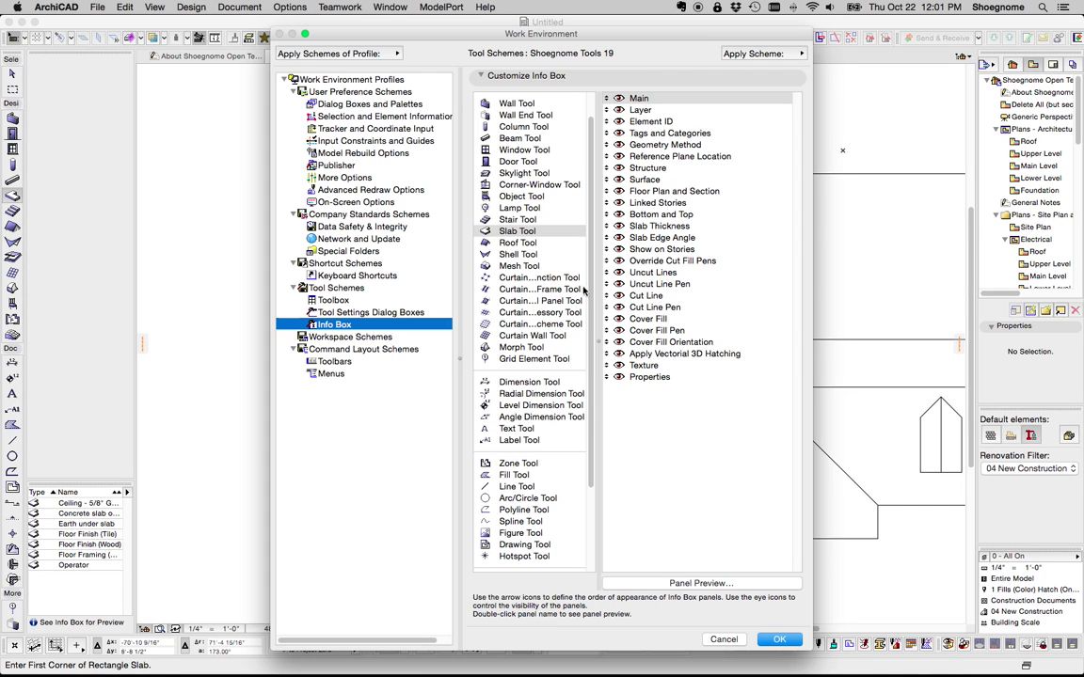
{"action": "left_click_drag", "start_coordinate": [558, 41], "coordinate": [624, 44]}
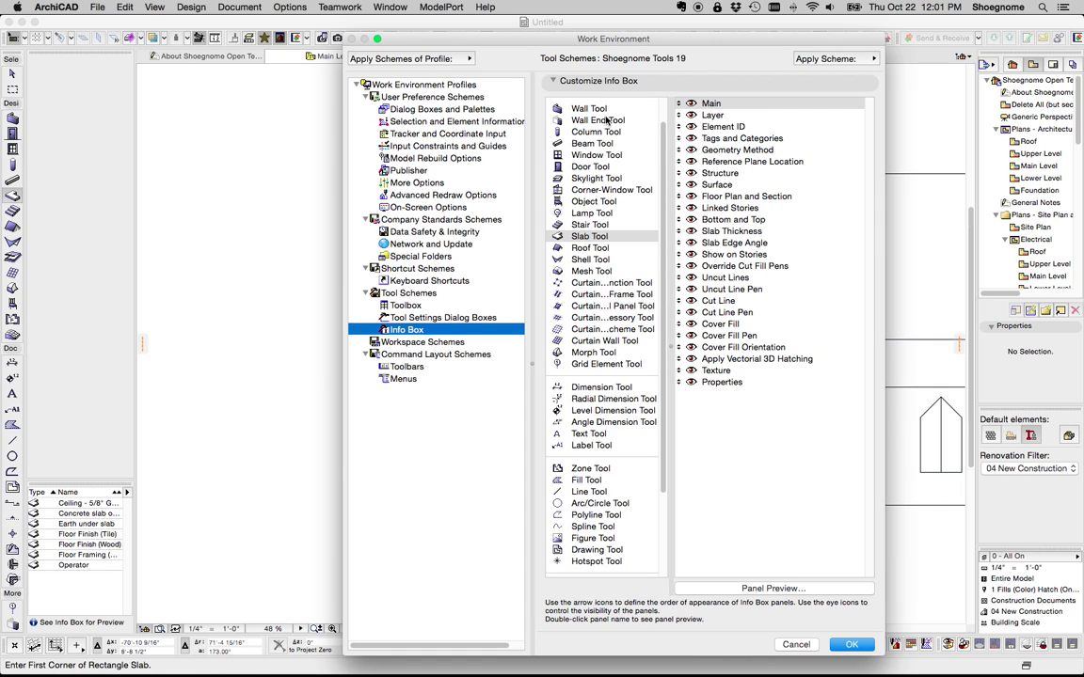
{"action": "left_click", "coordinate": [550, 108]}
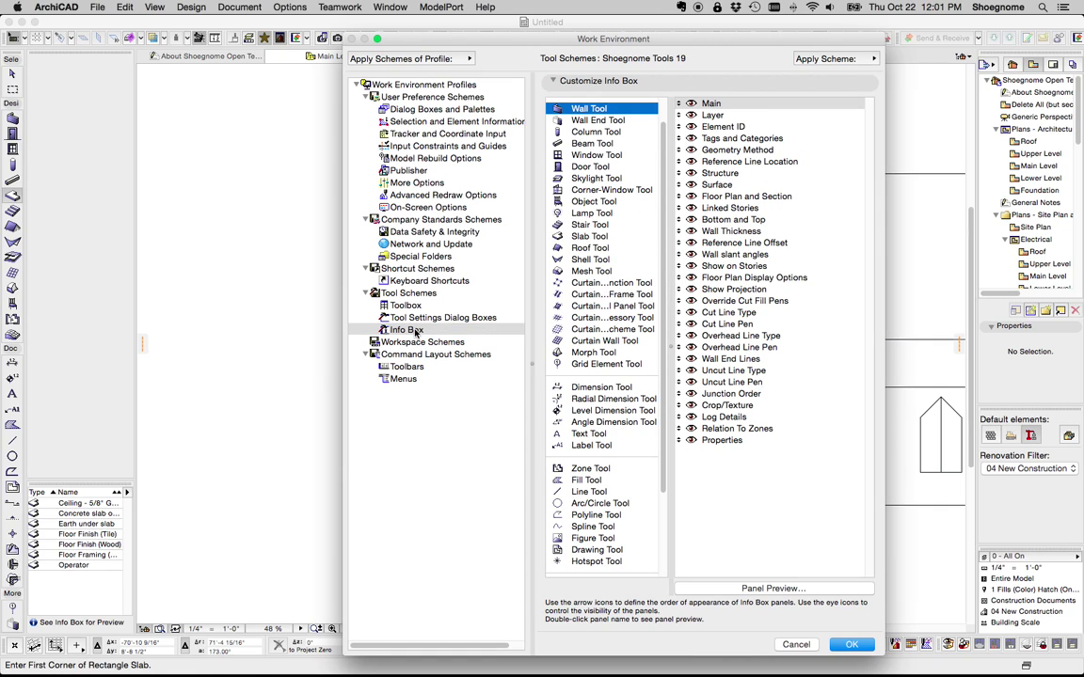
{"action": "mouse_move", "coordinate": [681, 127]}
{"action": "left_mouse_down"}
{"action": "mouse_move", "coordinate": [681, 225]}
{"action": "mouse_move", "coordinate": [682, 127]}
{"action": "left_mouse_up"}
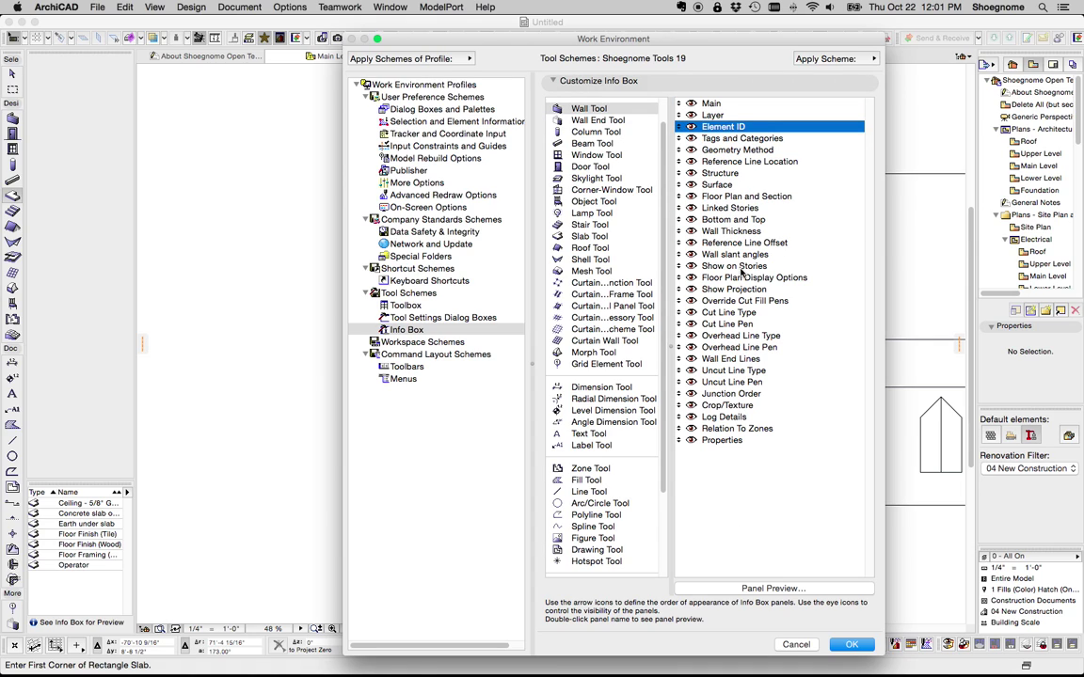
{"action": "key", "text": "Return"}
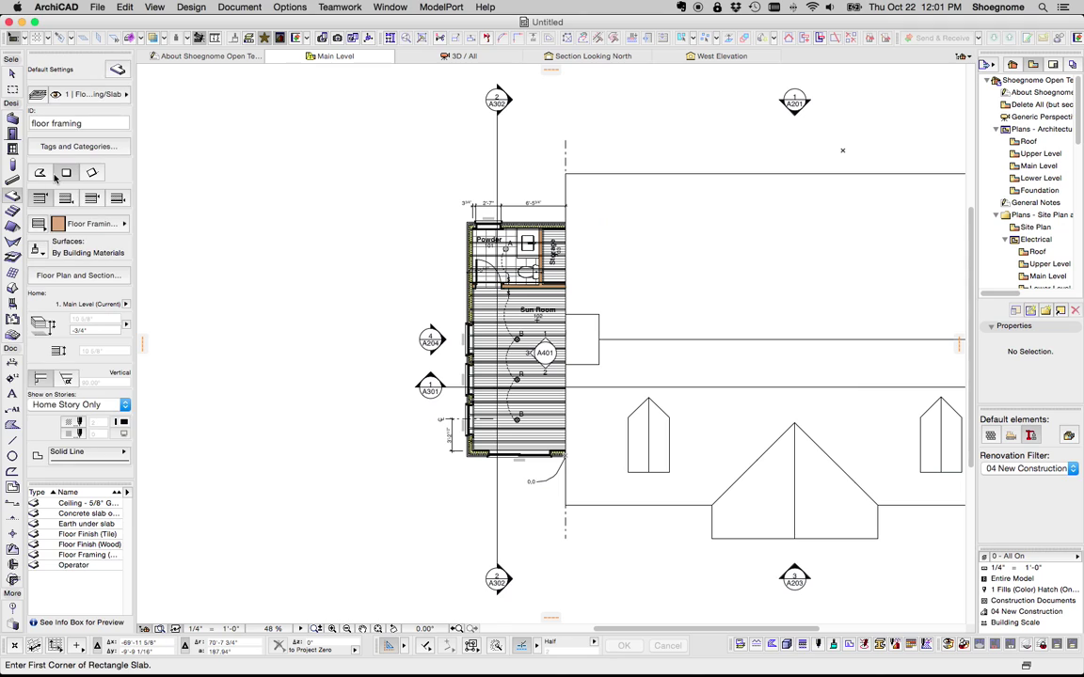
Cycle through the Door, Window, Beam, Slab, Roof, Shell and Curtain Wall defaults, ending on Wall
{"action": "left_click", "coordinate": [12, 133]}
{"action": "left_click", "coordinate": [12, 148]}
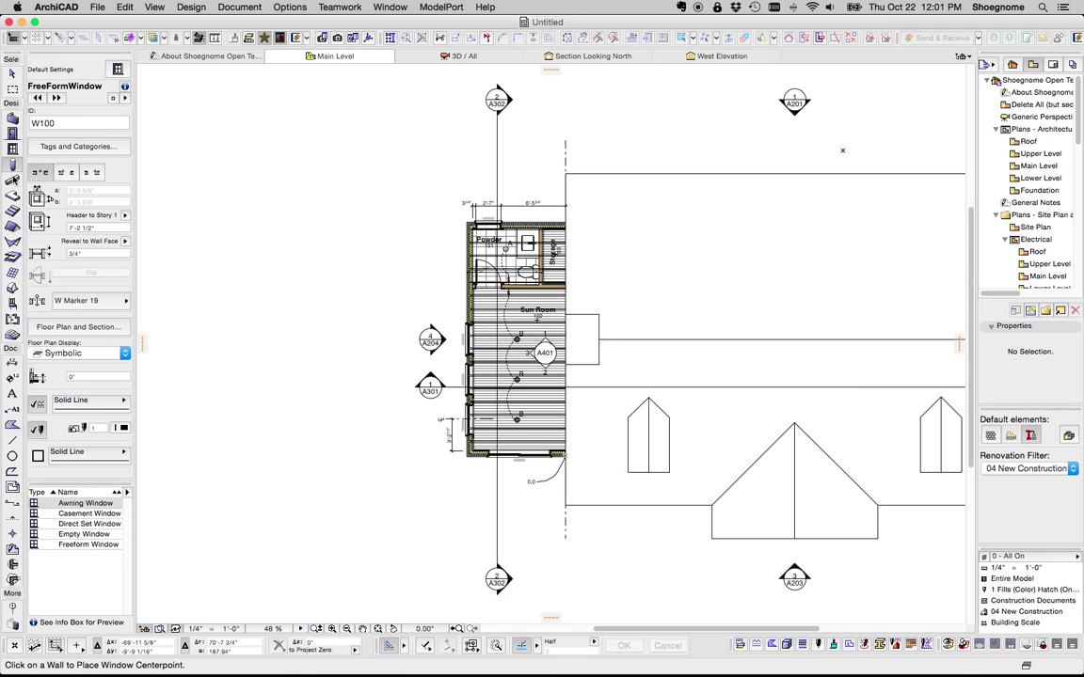
{"action": "left_click", "coordinate": [12, 178]}
{"action": "left_click", "coordinate": [12, 210]}
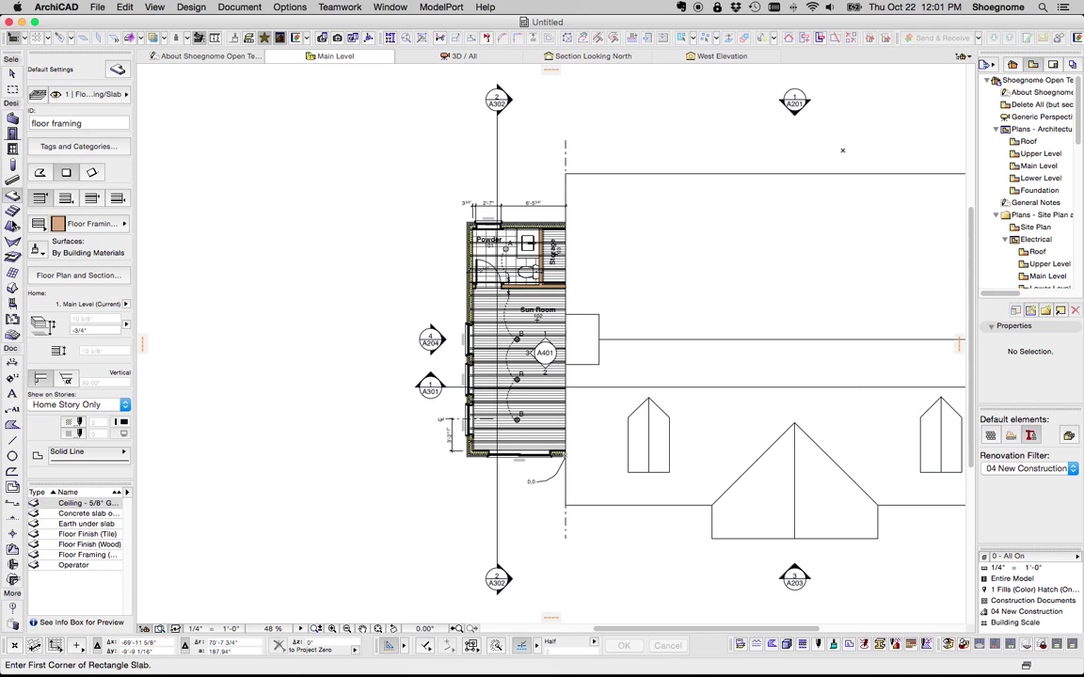
{"action": "left_click", "coordinate": [12, 226]}
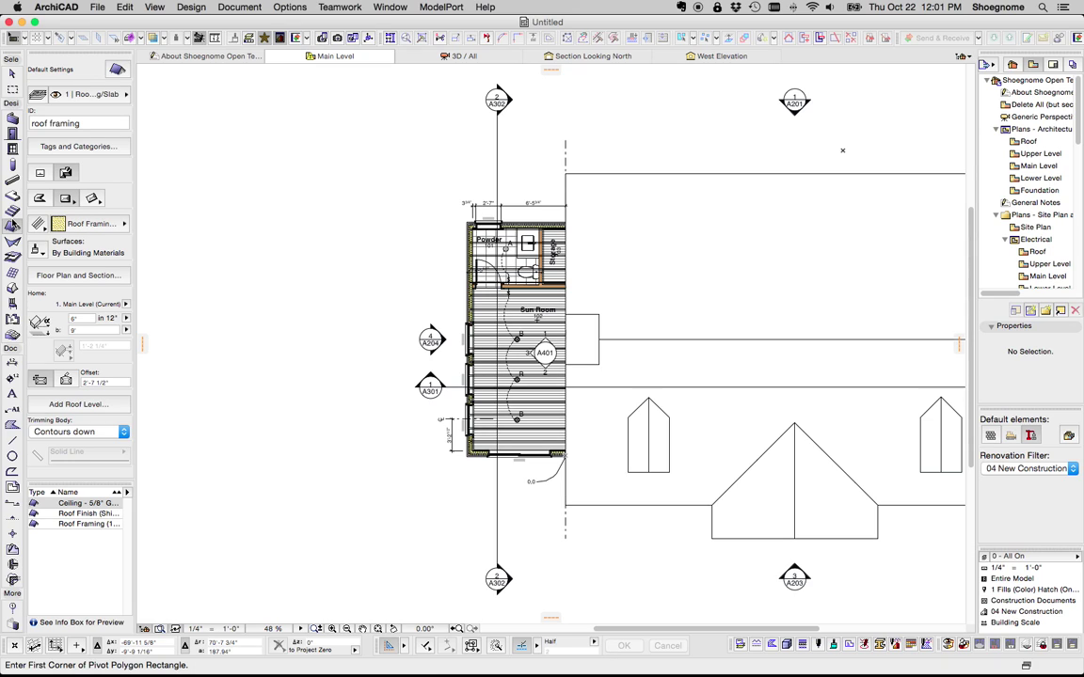
{"action": "left_click", "coordinate": [12, 241]}
{"action": "left_click", "coordinate": [12, 272]}
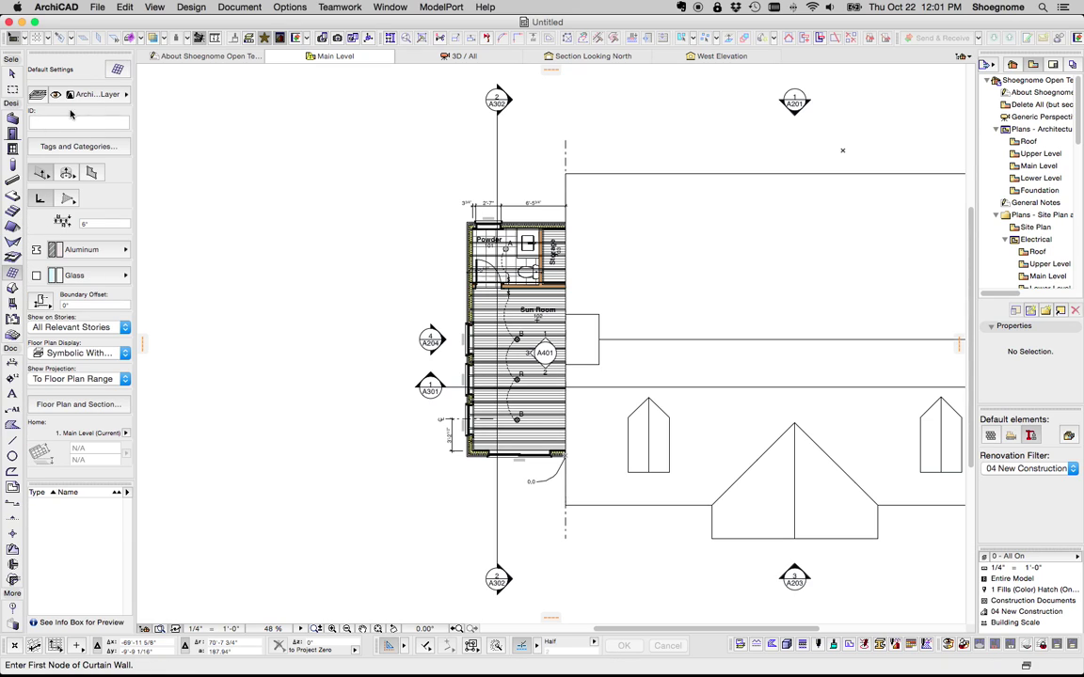
{"action": "left_click", "coordinate": [11, 119]}
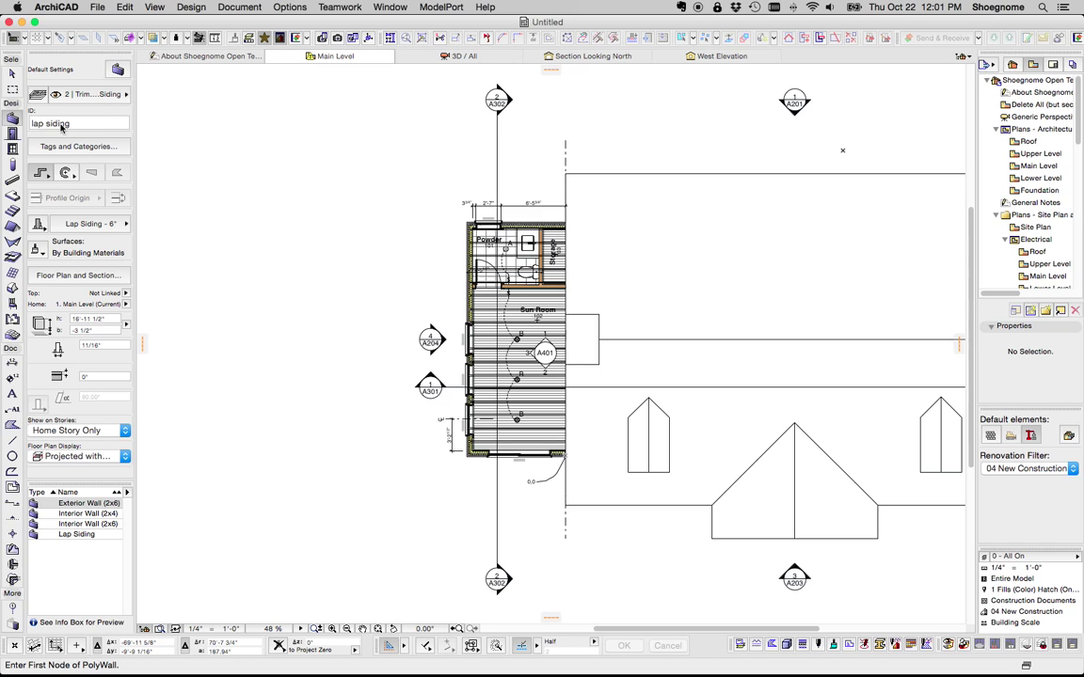
Recheck Door, Window, Beam, Slab, Stair, Skylight and Shell defaults, then show lap siding wall tags and categories
{"action": "left_click", "coordinate": [11, 134]}
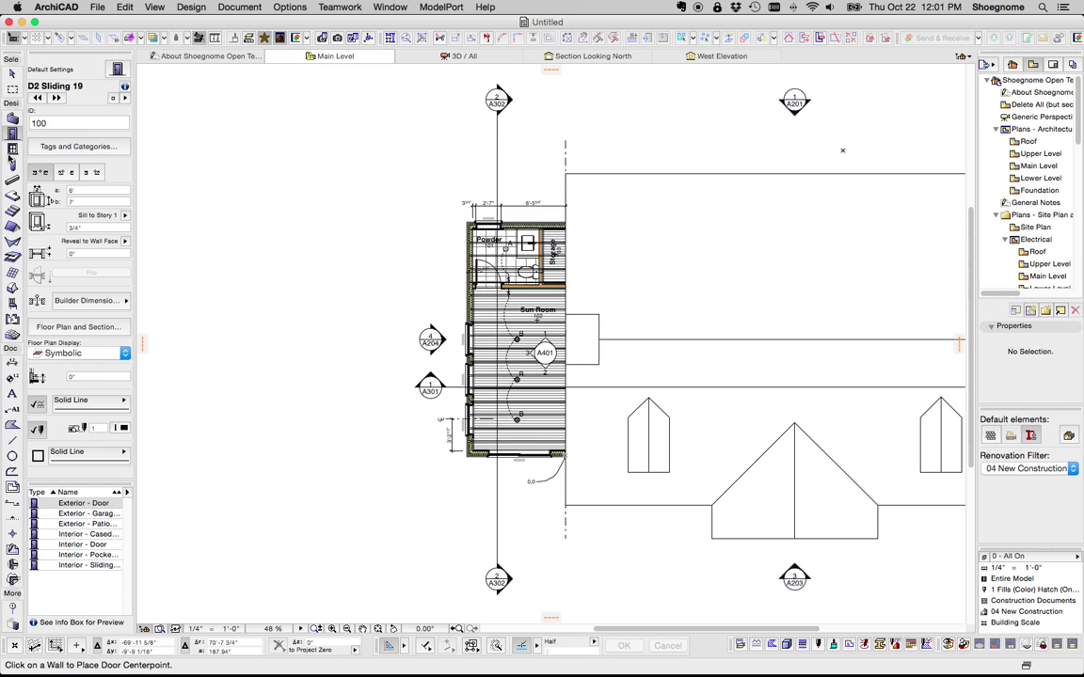
{"action": "left_click", "coordinate": [12, 149]}
{"action": "left_click", "coordinate": [11, 180]}
{"action": "left_click", "coordinate": [12, 194]}
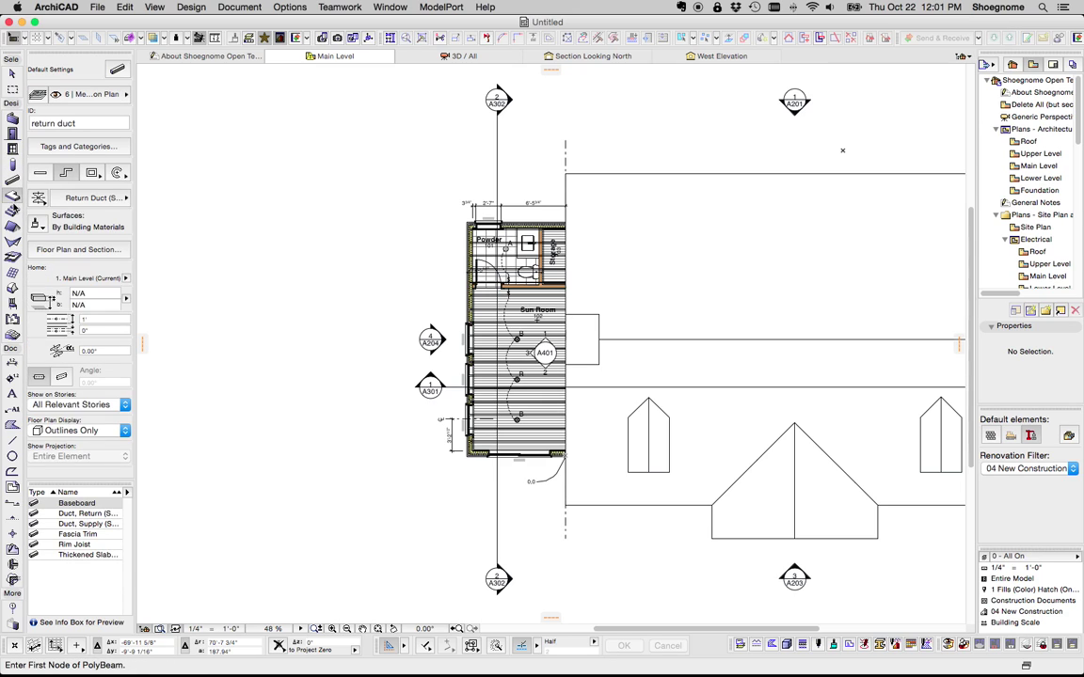
{"action": "left_click", "coordinate": [11, 211]}
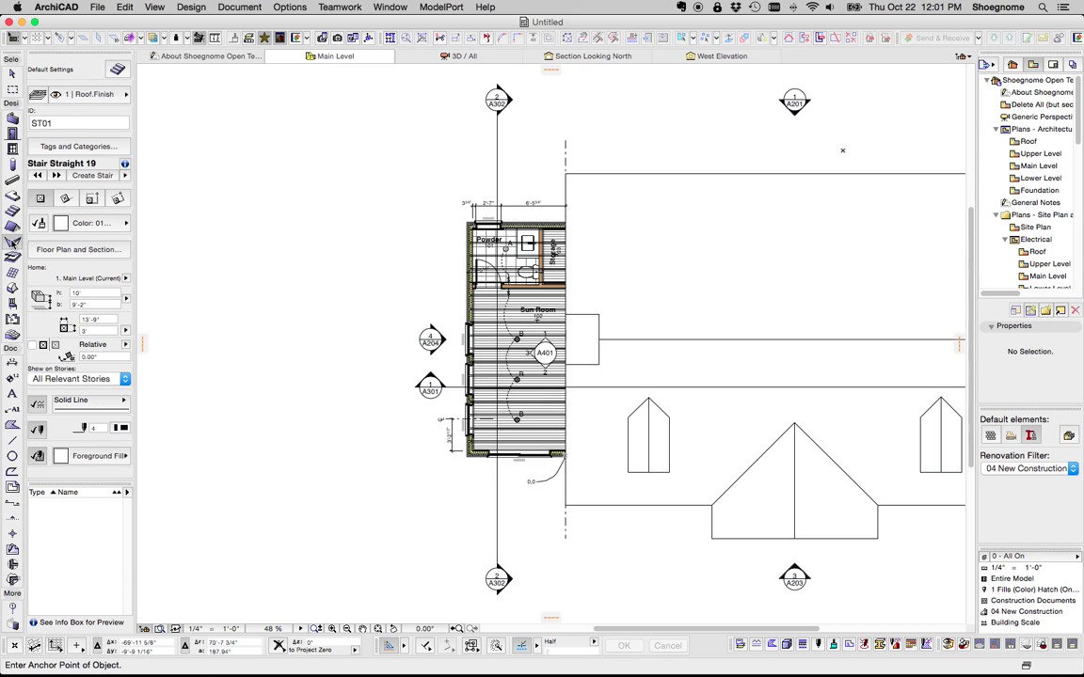
{"action": "left_click", "coordinate": [11, 226]}
{"action": "left_click", "coordinate": [11, 256]}
{"action": "left_click", "coordinate": [11, 272]}
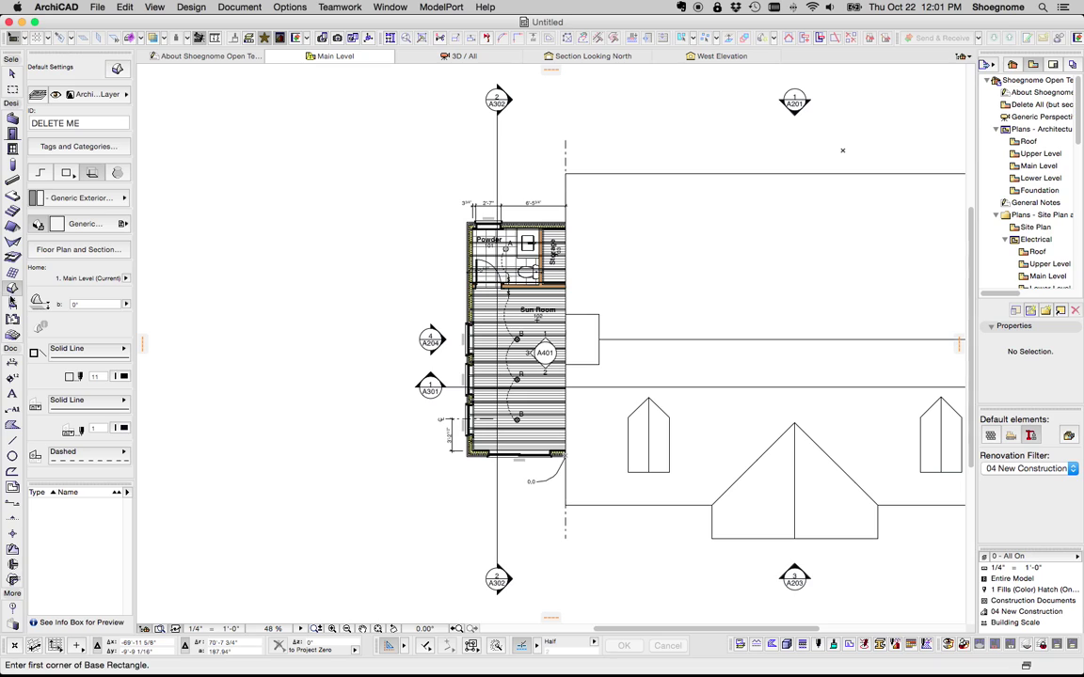
{"action": "left_click", "coordinate": [11, 119]}
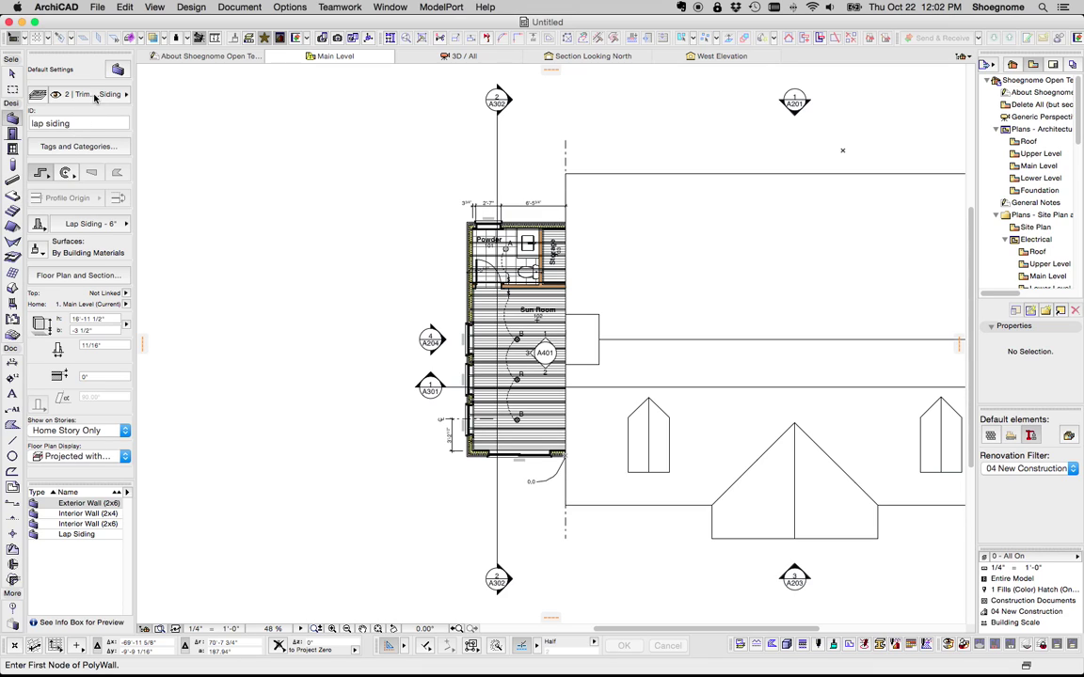
{"action": "left_click", "coordinate": [77, 143]}
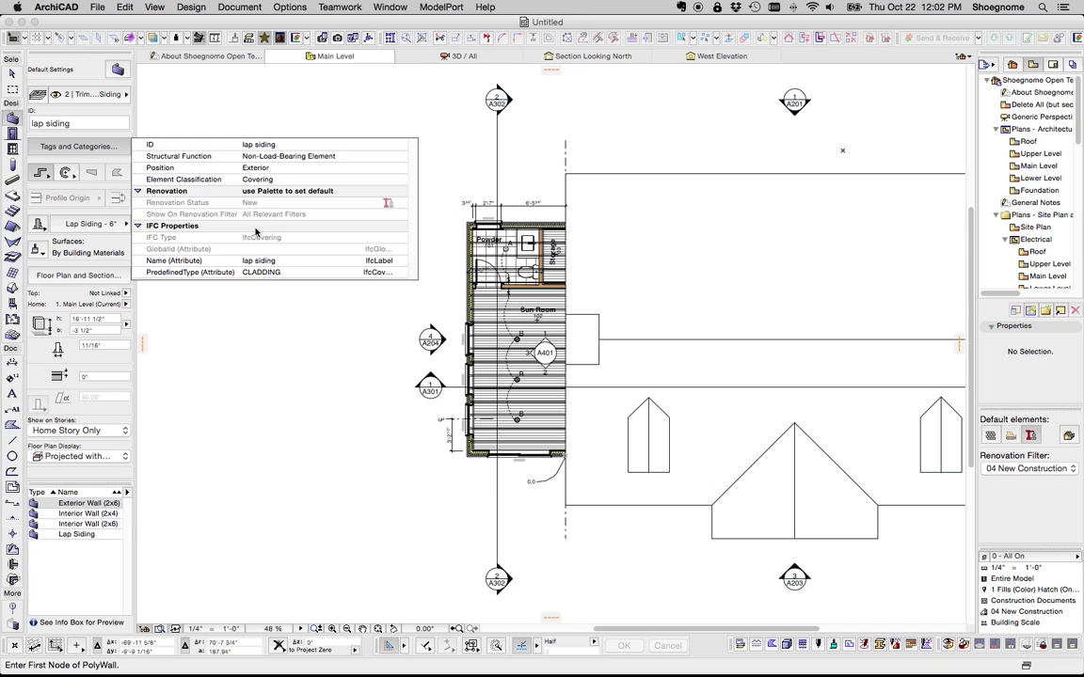
Apply the Interior - Door favorite to the Door tool and view its tags and categories
{"action": "left_click", "coordinate": [12, 133]}
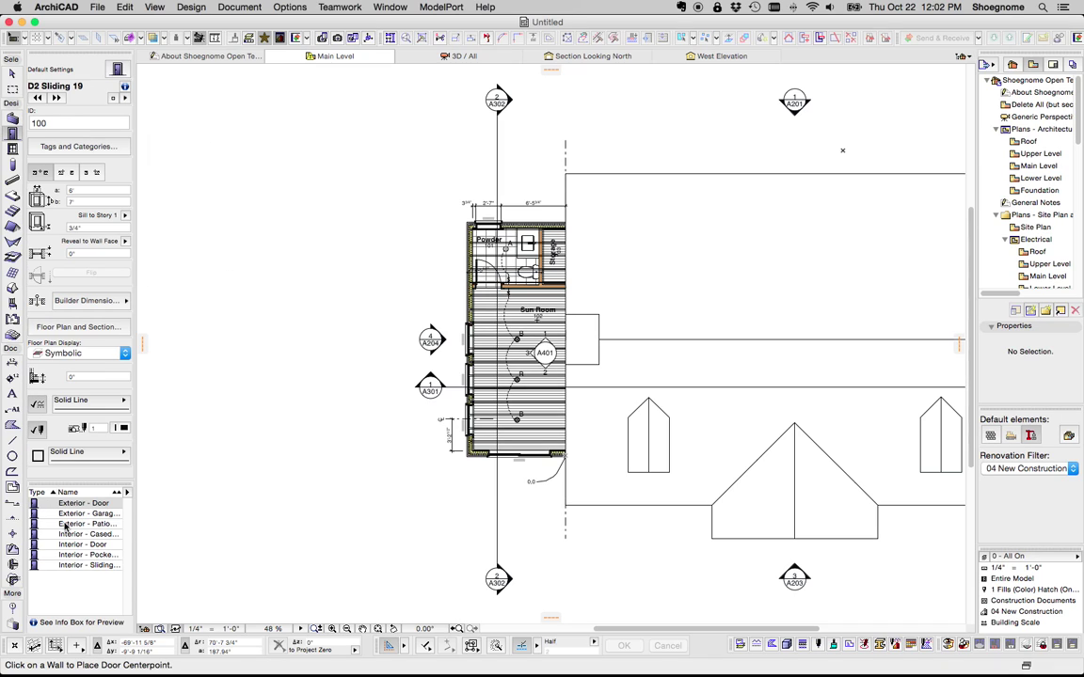
{"action": "double_click", "coordinate": [80, 544]}
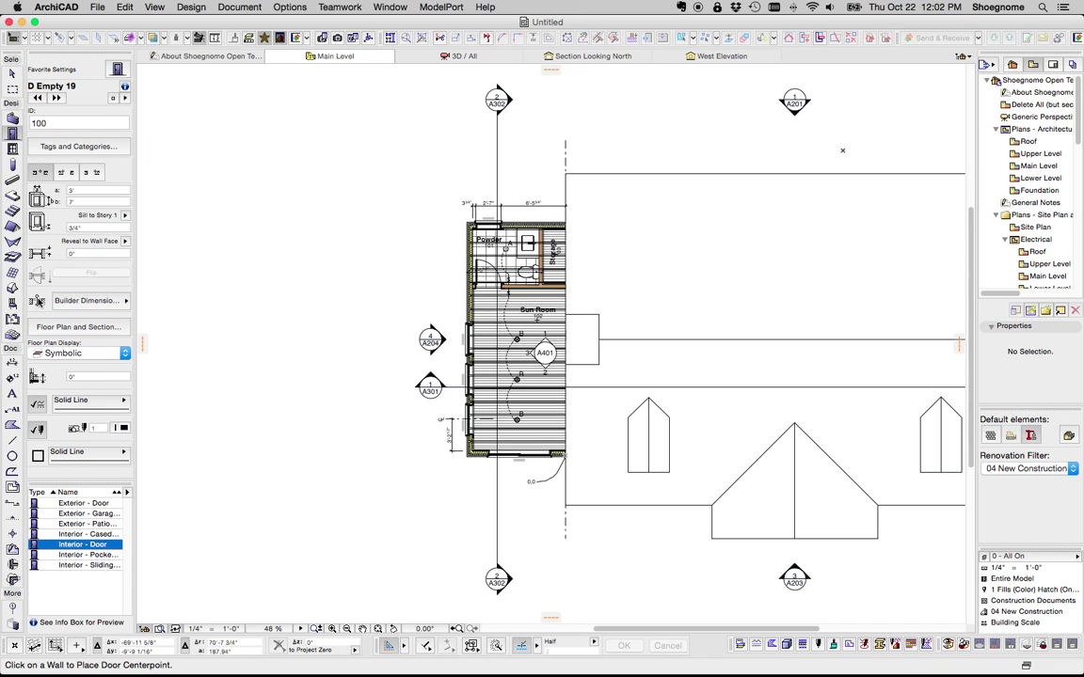
{"action": "left_click", "coordinate": [80, 150]}
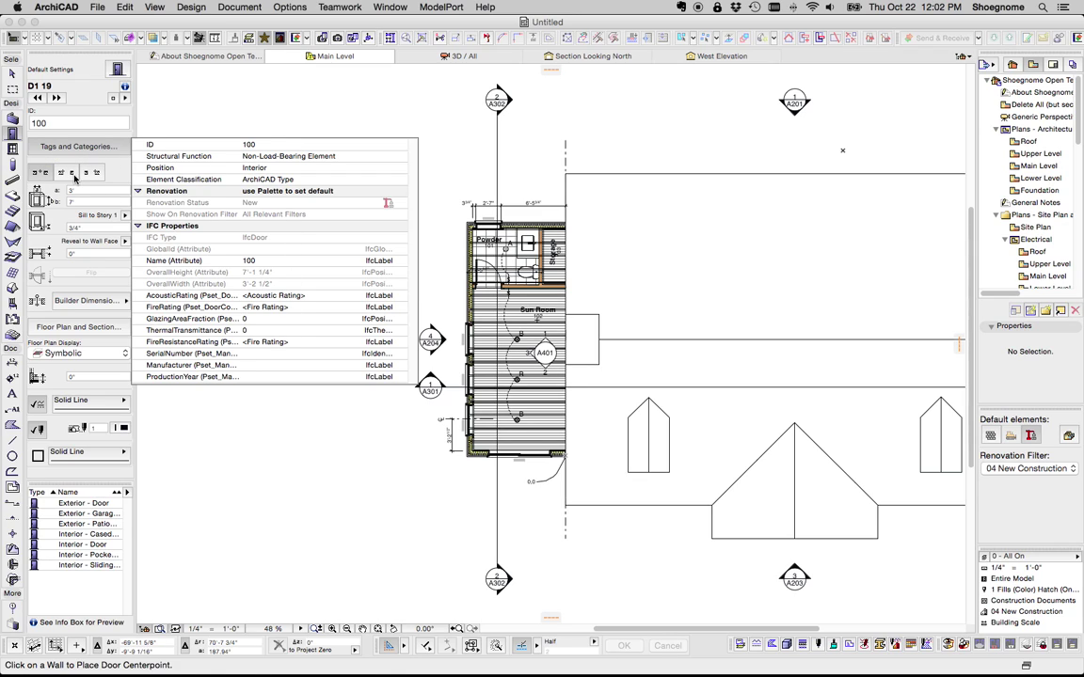
Return to the lap siding wall and show its tags and categories with IFC properties
{"action": "left_click", "coordinate": [12, 118]}
{"action": "left_click", "coordinate": [12, 117]}
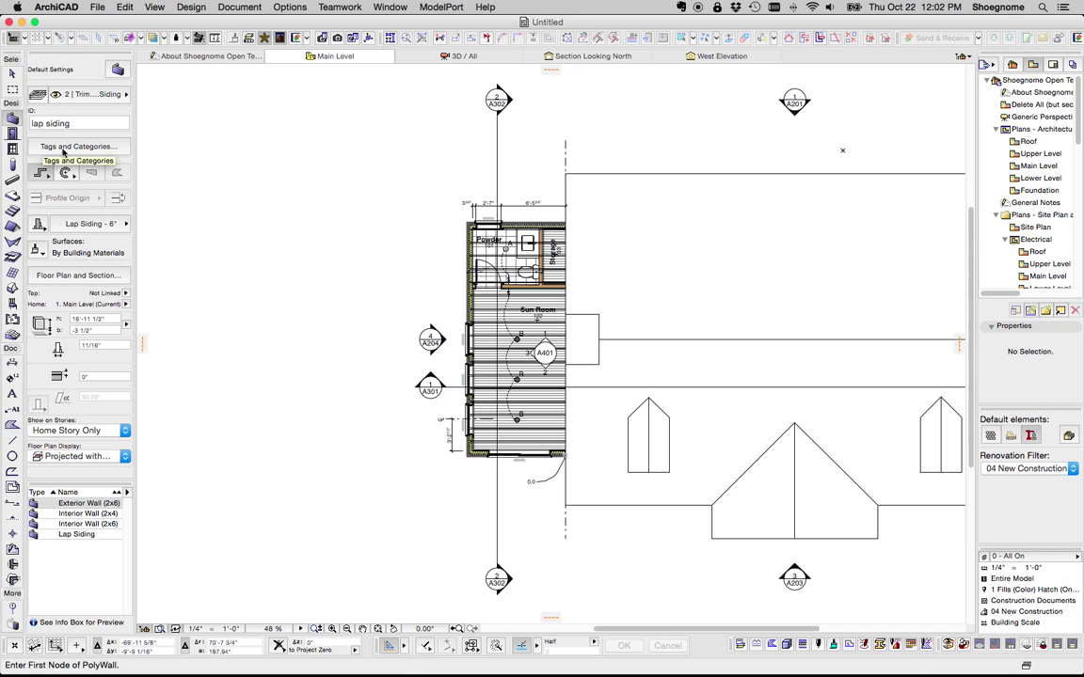
{"action": "left_click", "coordinate": [63, 147]}
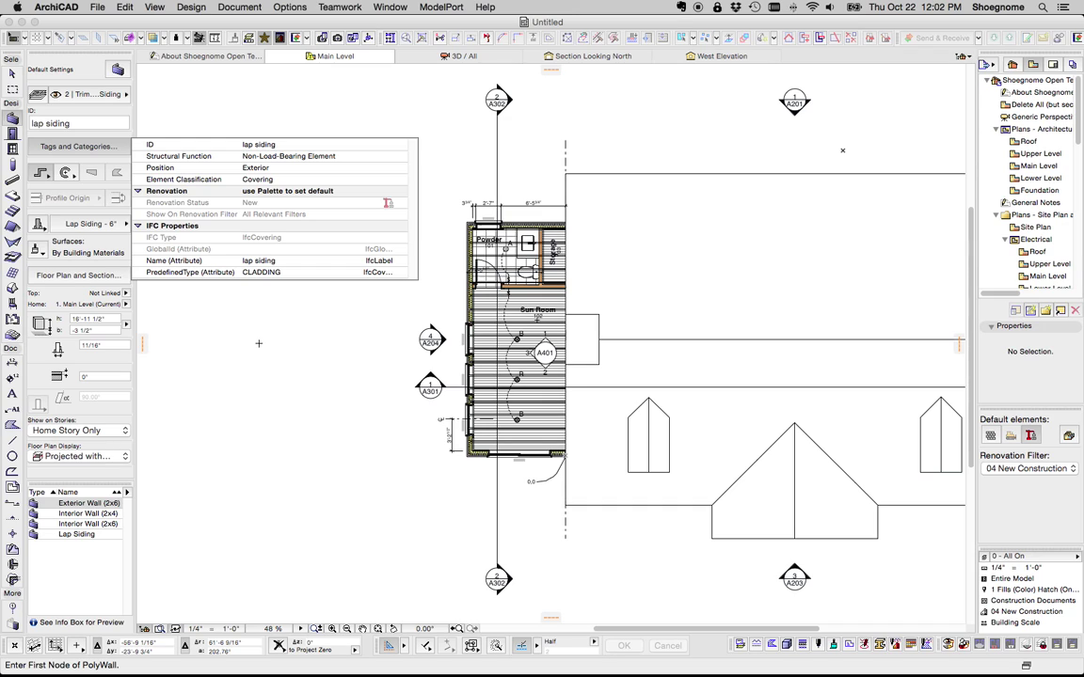
Recheck the wall's tags and categories, then apply the Exterior Wall (2x6) favorite
{"action": "left_click", "coordinate": [63, 146]}
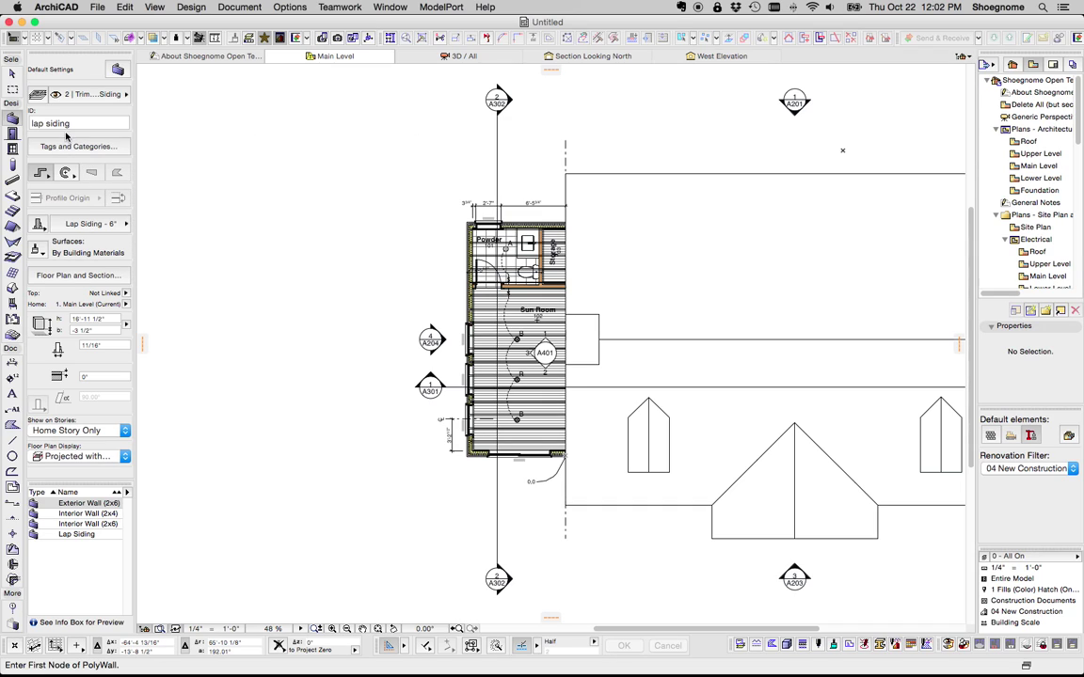
{"action": "left_click", "coordinate": [12, 132]}
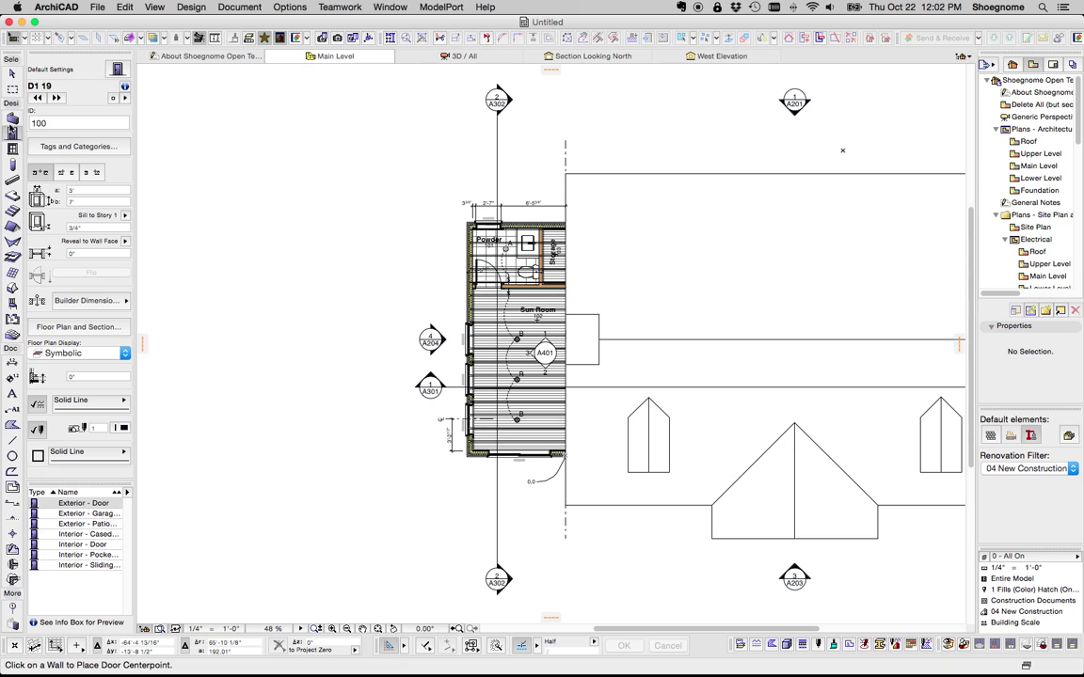
{"action": "left_click", "coordinate": [12, 119]}
{"action": "left_click", "coordinate": [79, 148]}
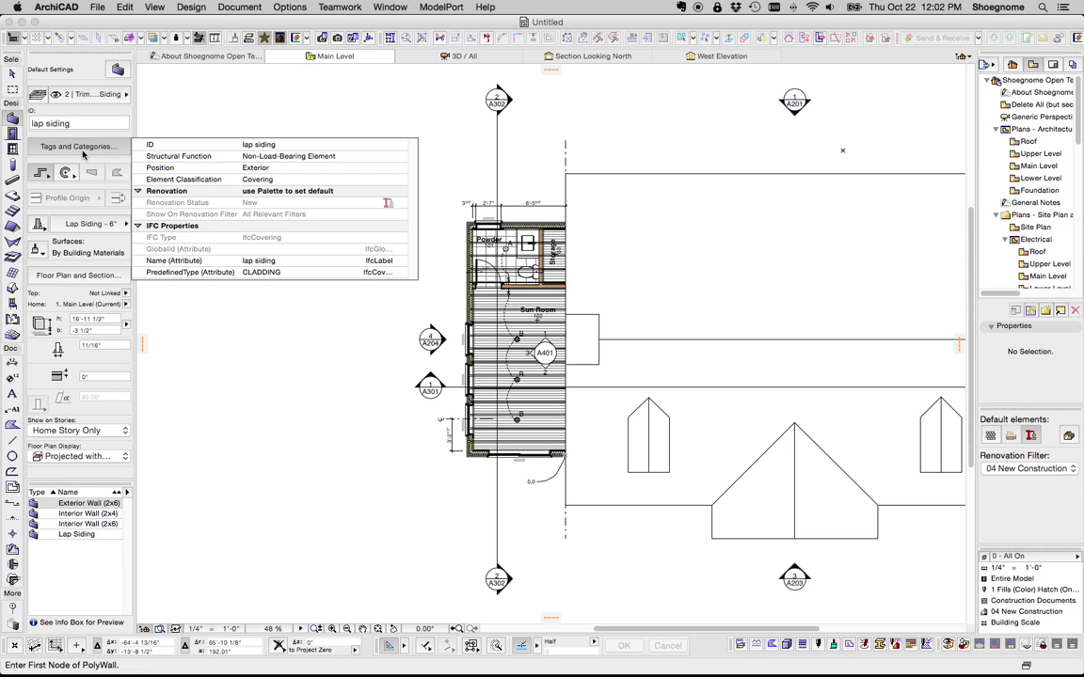
{"action": "left_click", "coordinate": [83, 151]}
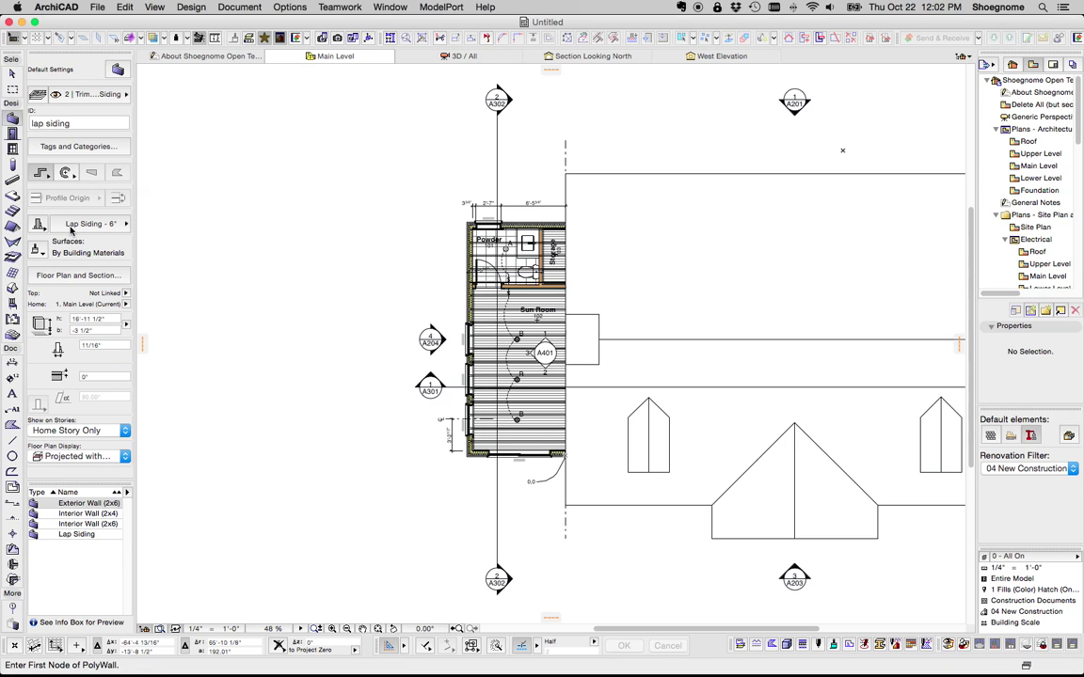
{"action": "double_click", "coordinate": [85, 504]}
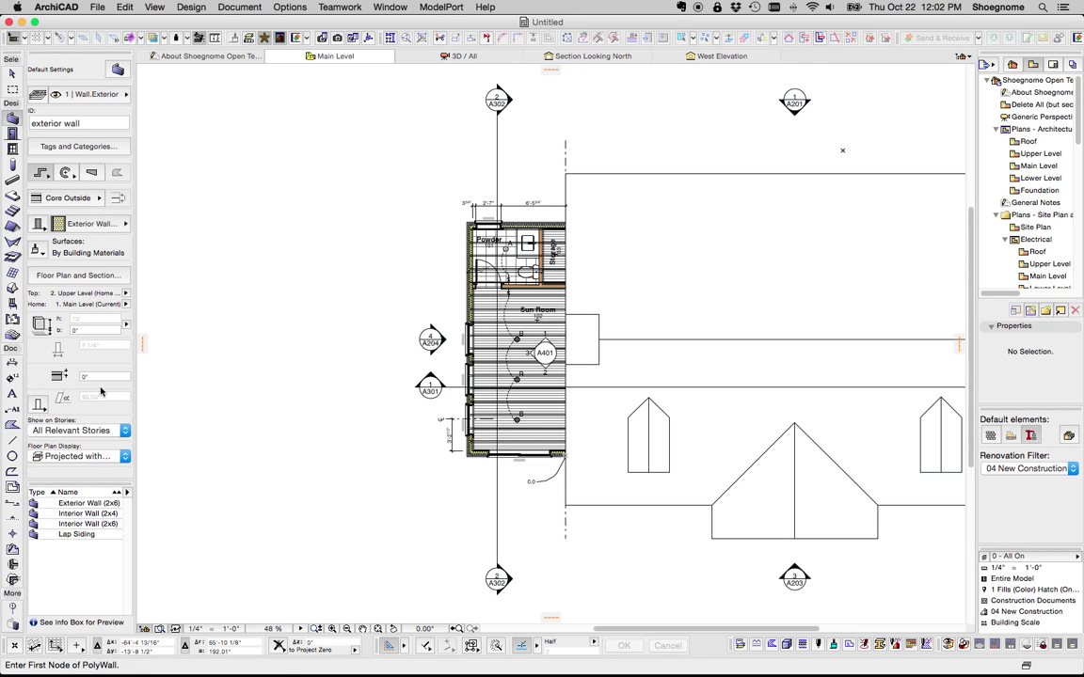
{"action": "left_click", "coordinate": [73, 223]}
{"action": "left_click", "coordinate": [71, 219]}
Apply the Rim Joist beam favorite, then review the Floor Framing slab's tags and categories
{"action": "left_click", "coordinate": [11, 182]}
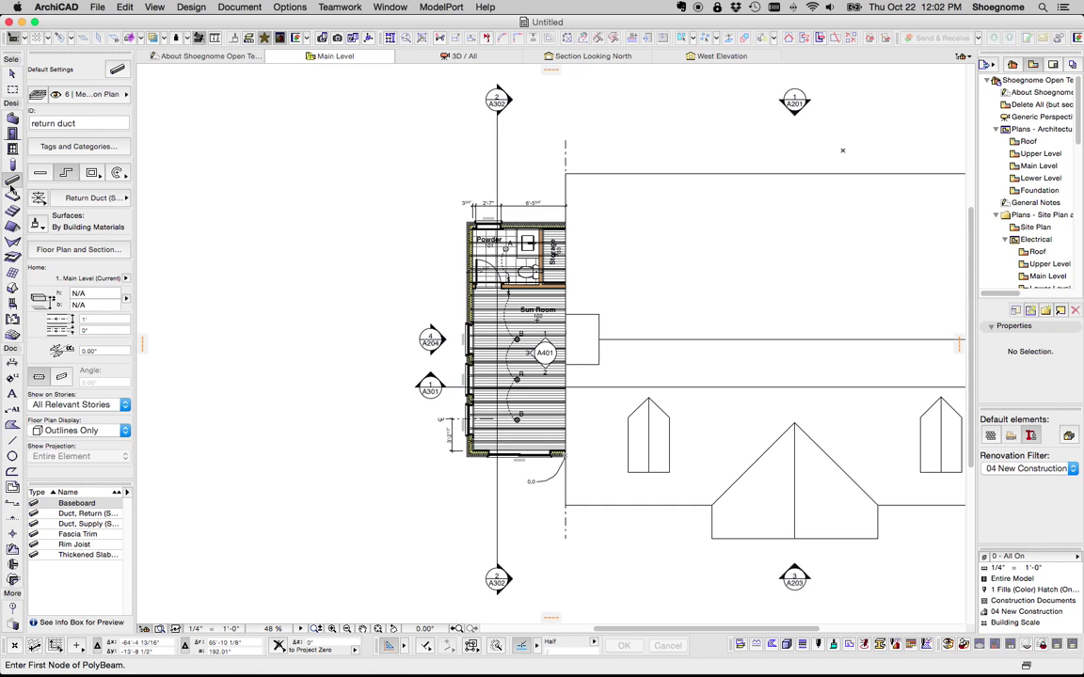
{"action": "double_click", "coordinate": [75, 545]}
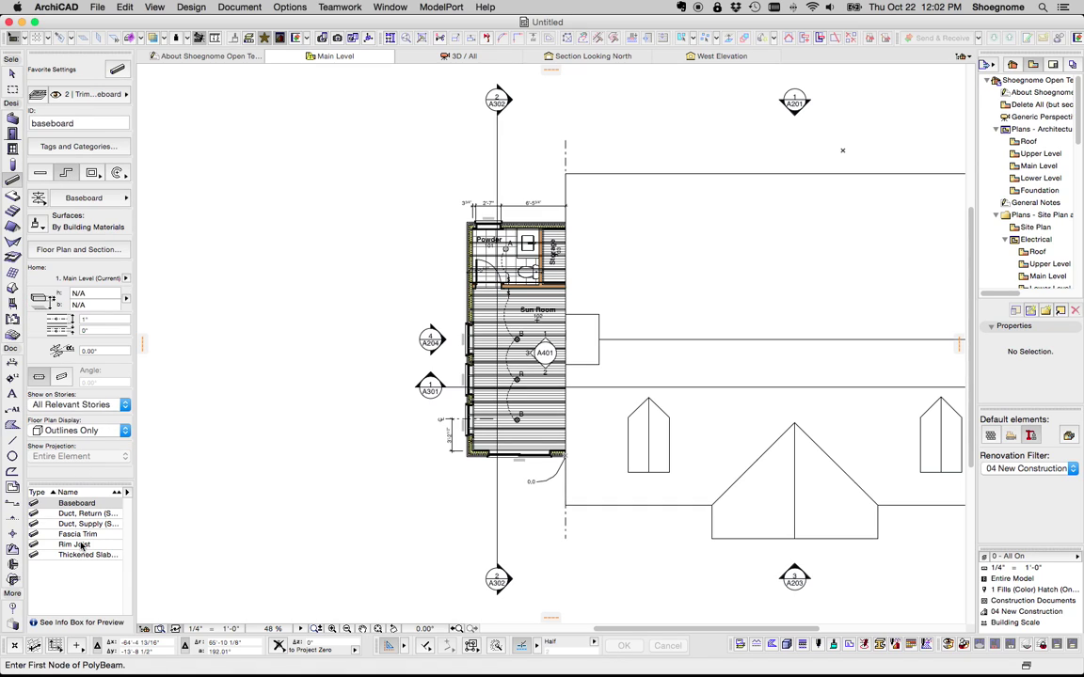
{"action": "left_click", "coordinate": [77, 146]}
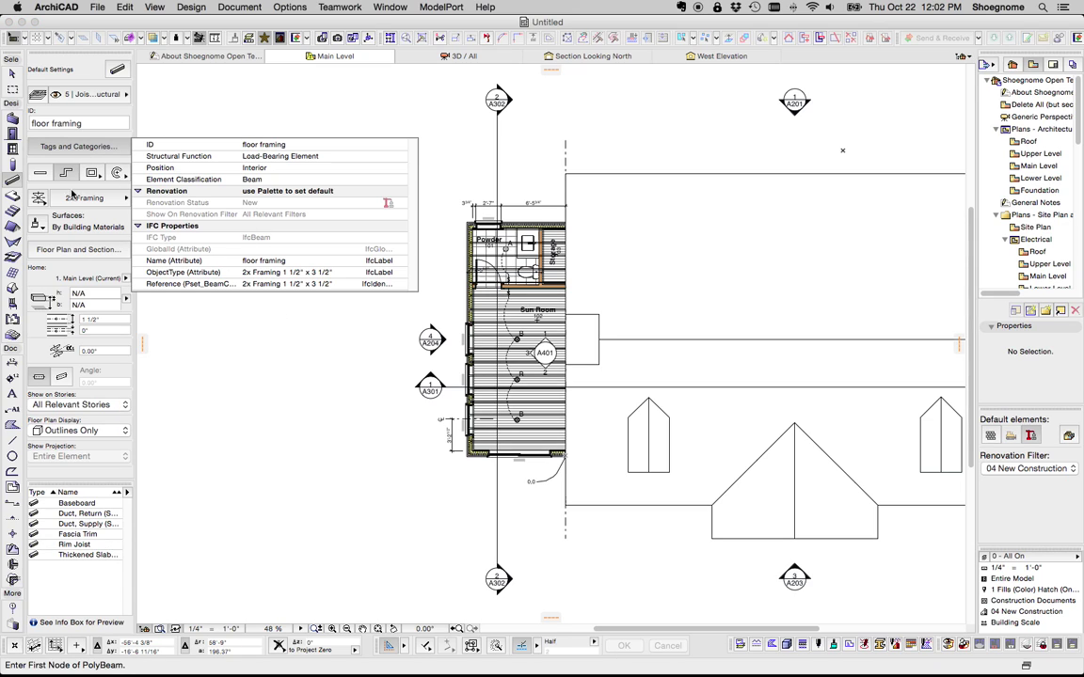
{"action": "left_click", "coordinate": [74, 200]}
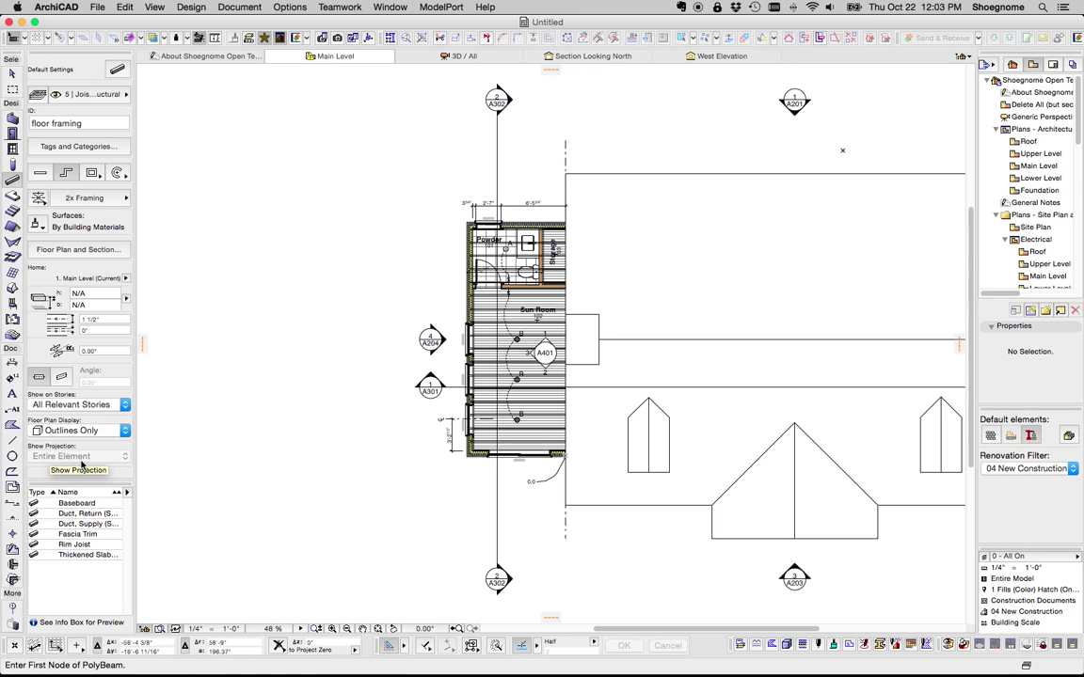
{"action": "left_click", "coordinate": [12, 196]}
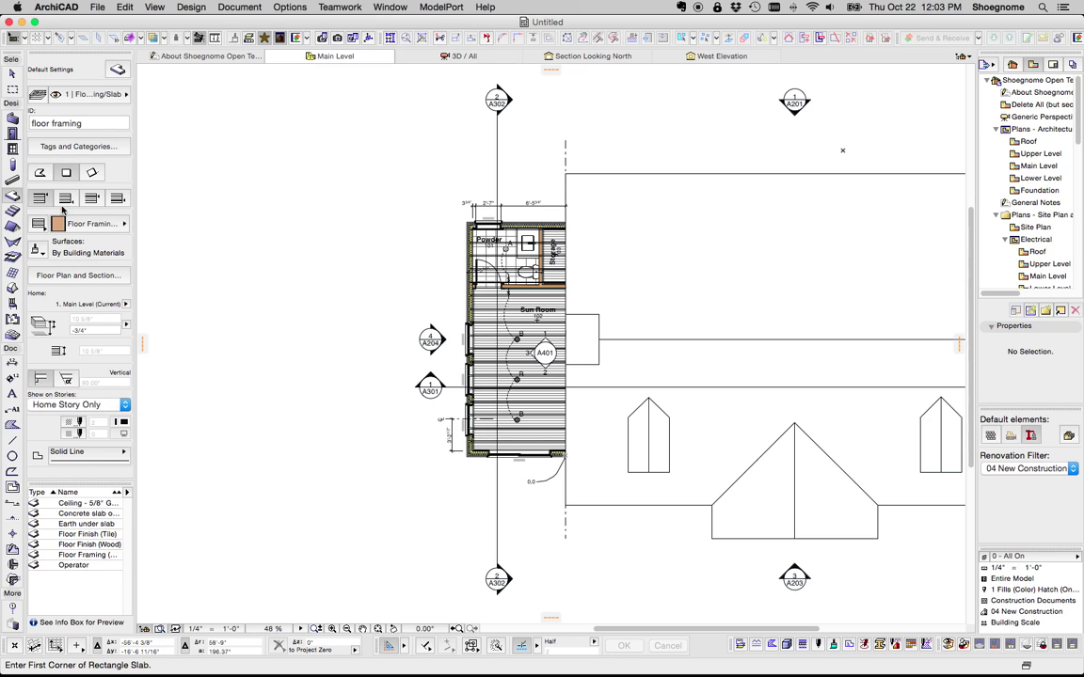
{"action": "left_click", "coordinate": [68, 147]}
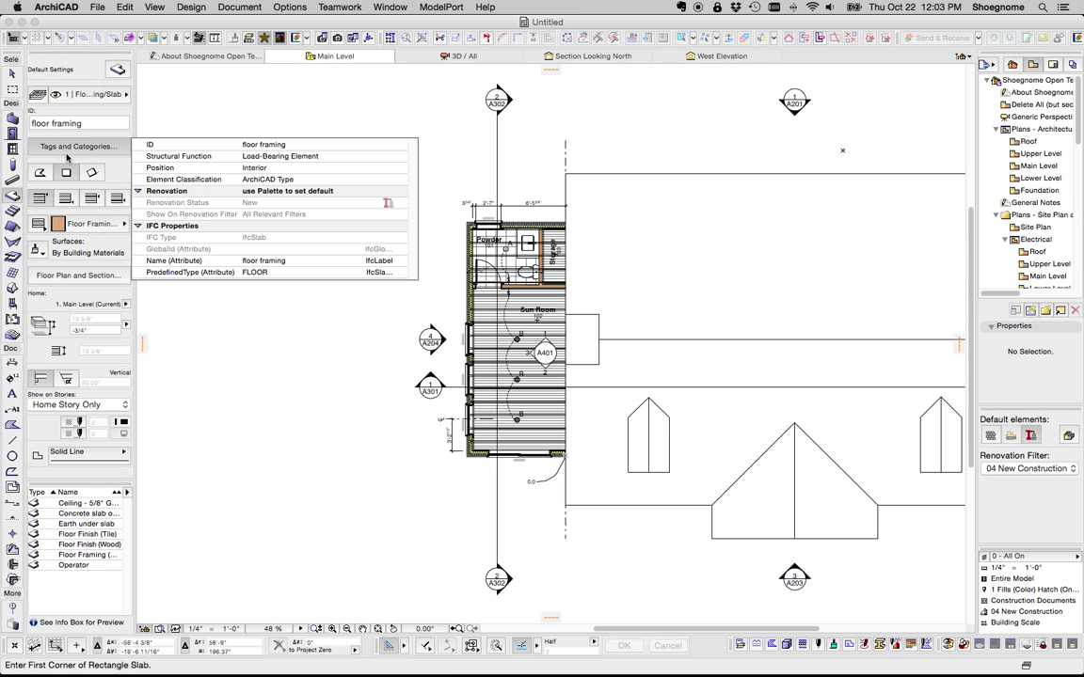
{"action": "left_click", "coordinate": [66, 157]}
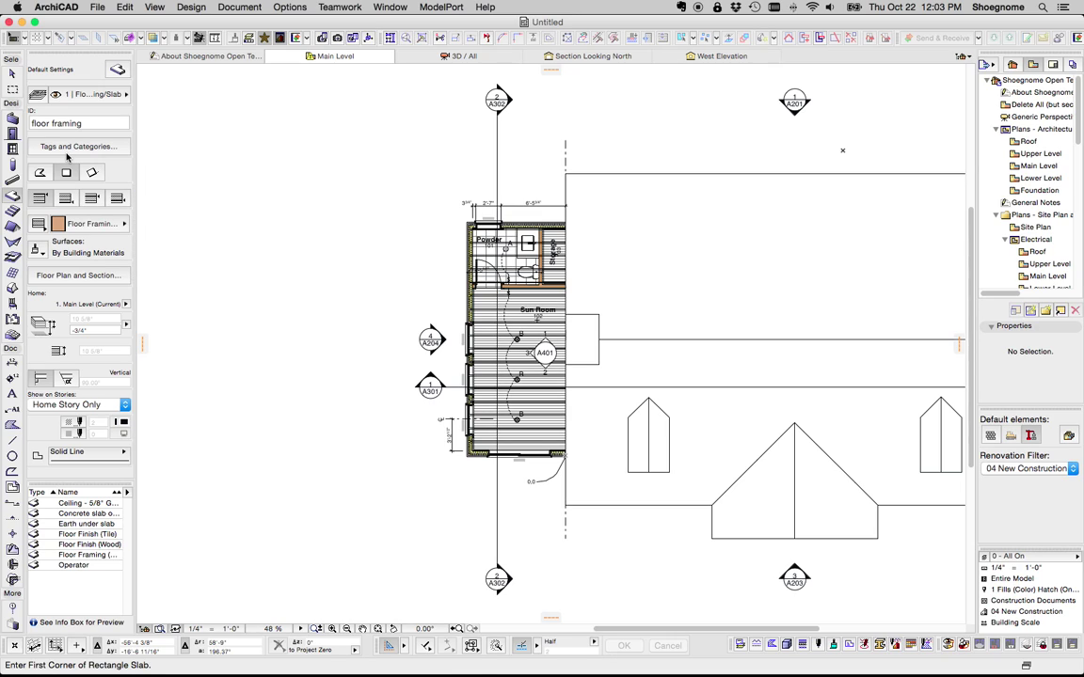